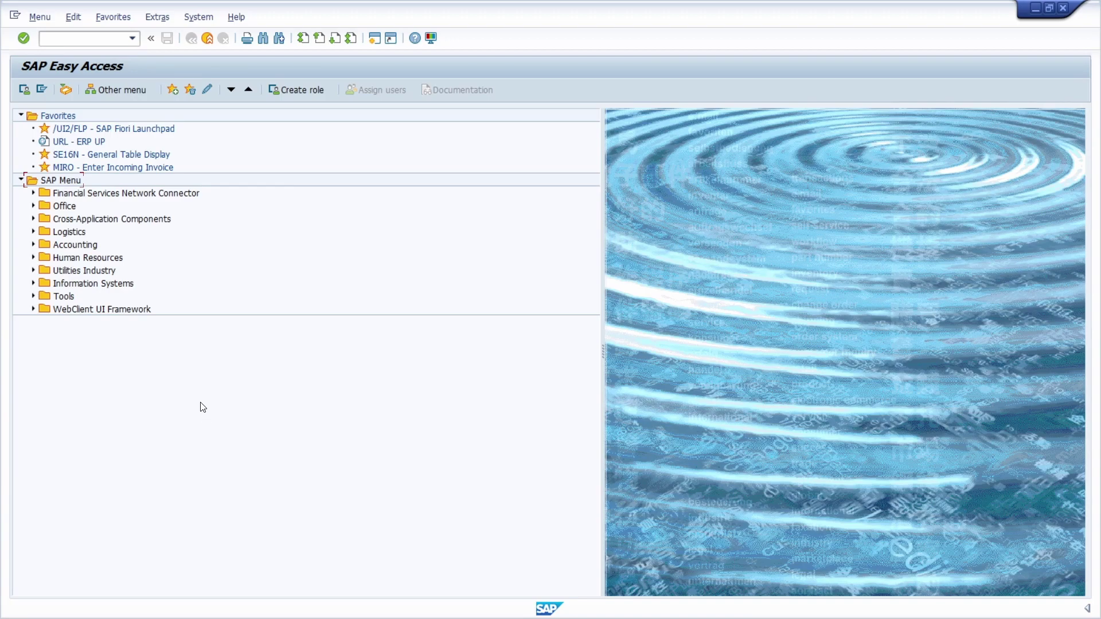
Step: Start the ABAP Dictionary transaction SE11
click(76, 38)
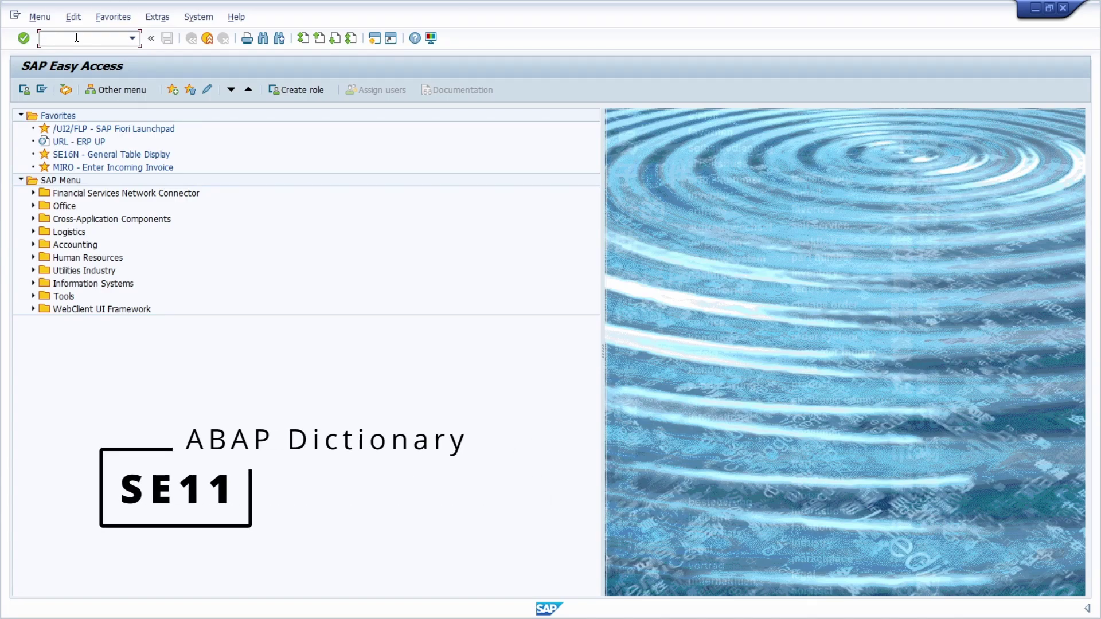
text(/nse11)
key(Return)
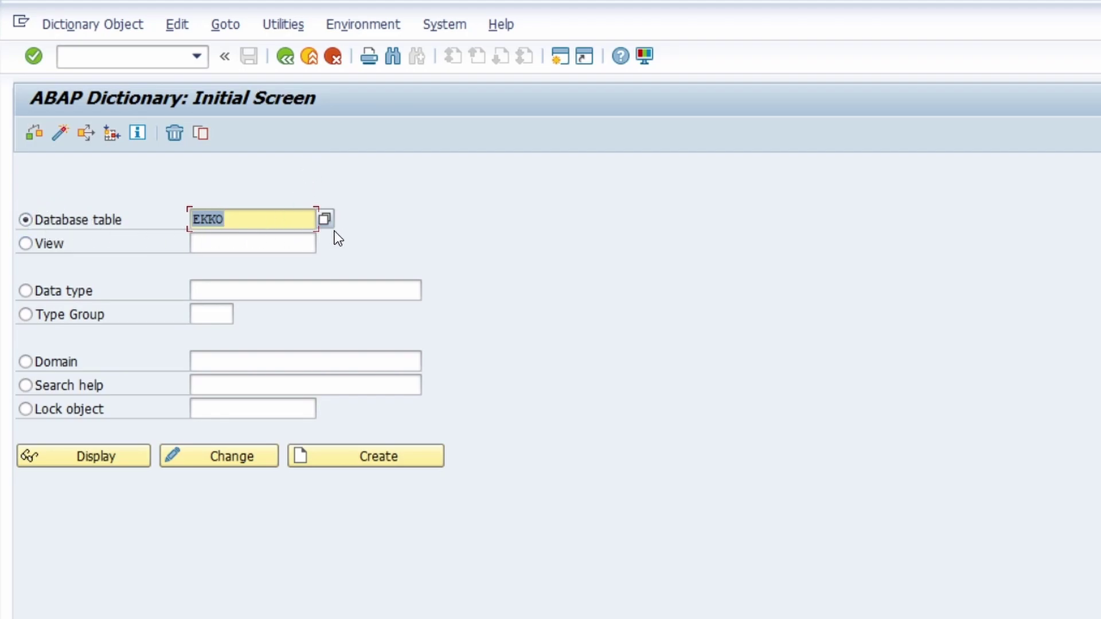
Step: Clear the database table name EKKO and bring up the Find Tables search for that field
click(244, 218)
drag(241, 224, 167, 201)
key(BackSpace)
click(239, 218)
click(325, 220)
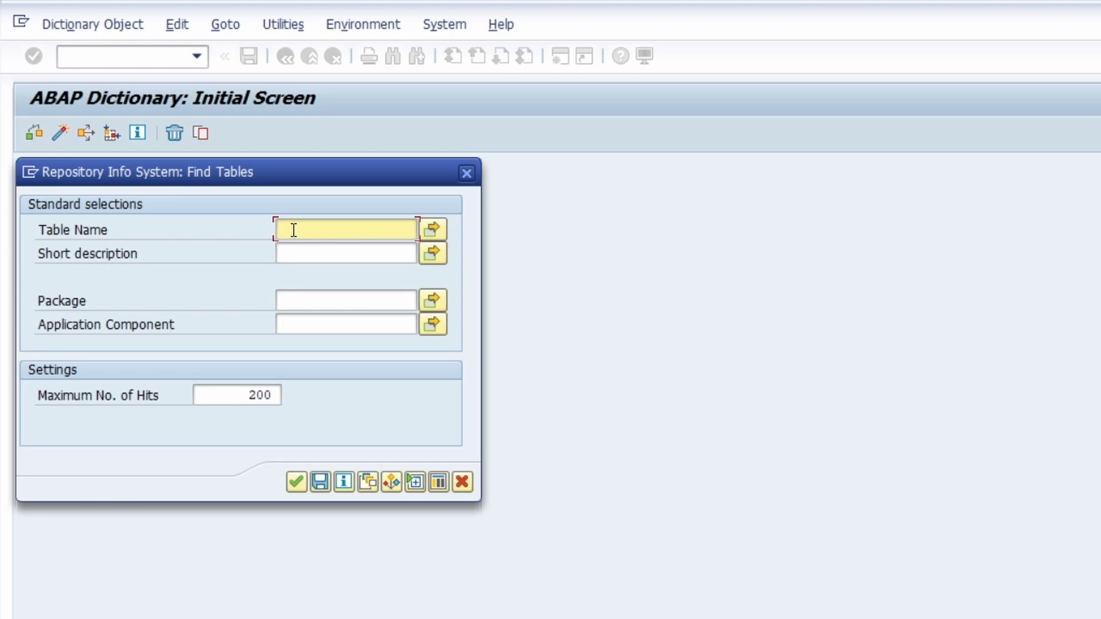
Step: Try the wildcard patterns EK* and EK+ as the table name criterion
text(EK*)
key(BackSpace)
text(+)
key(BackSpace)
text(*)
key(BackSpace)
text(+)
key(BackSpace)
text(*)
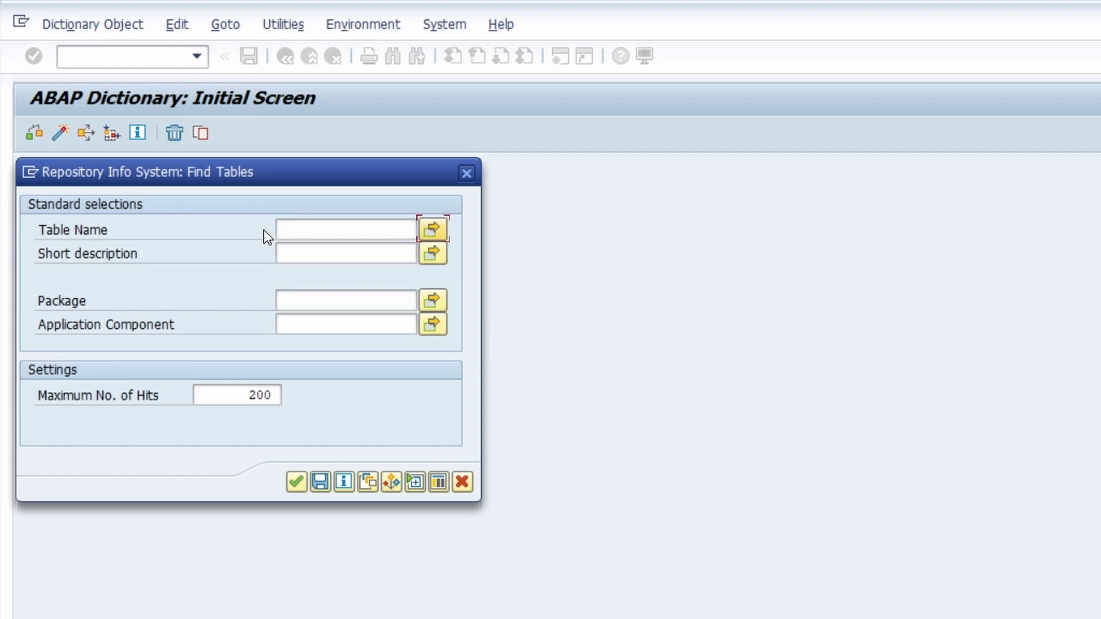
Step: Find tables whose short description matches "Purchasing Document*"
click(301, 254)
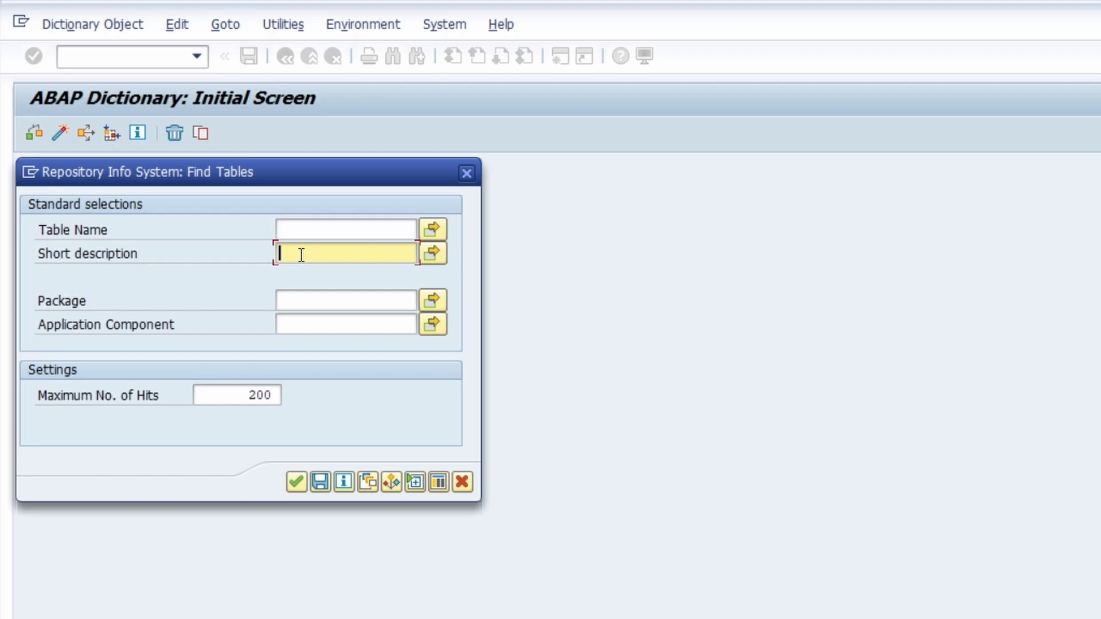
text(Purch)
click(303, 274)
text(*)
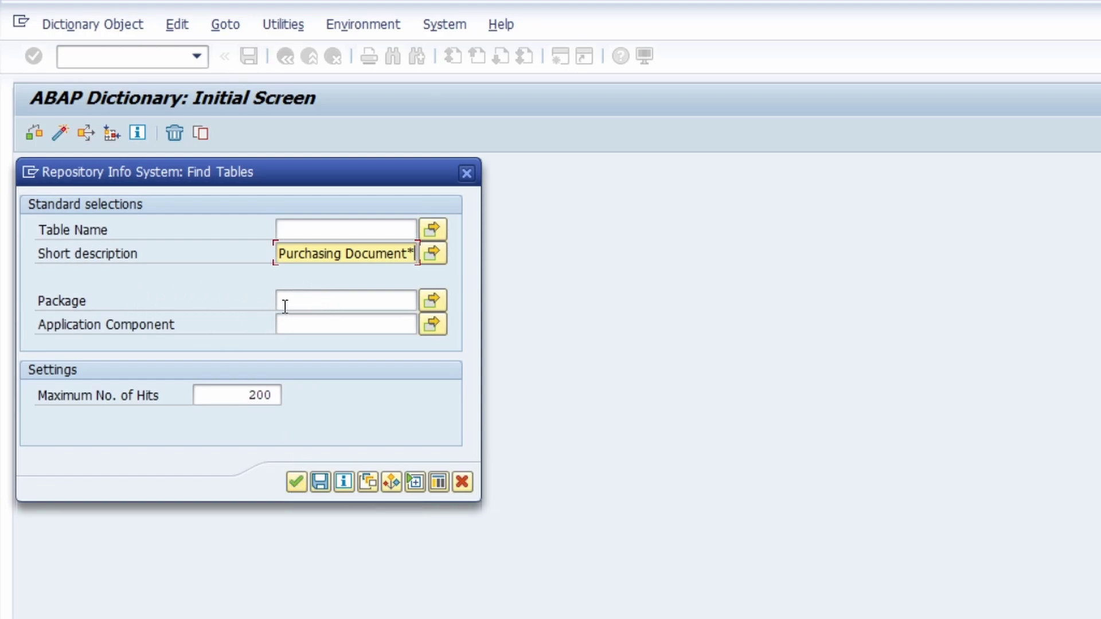
click(306, 300)
click(303, 331)
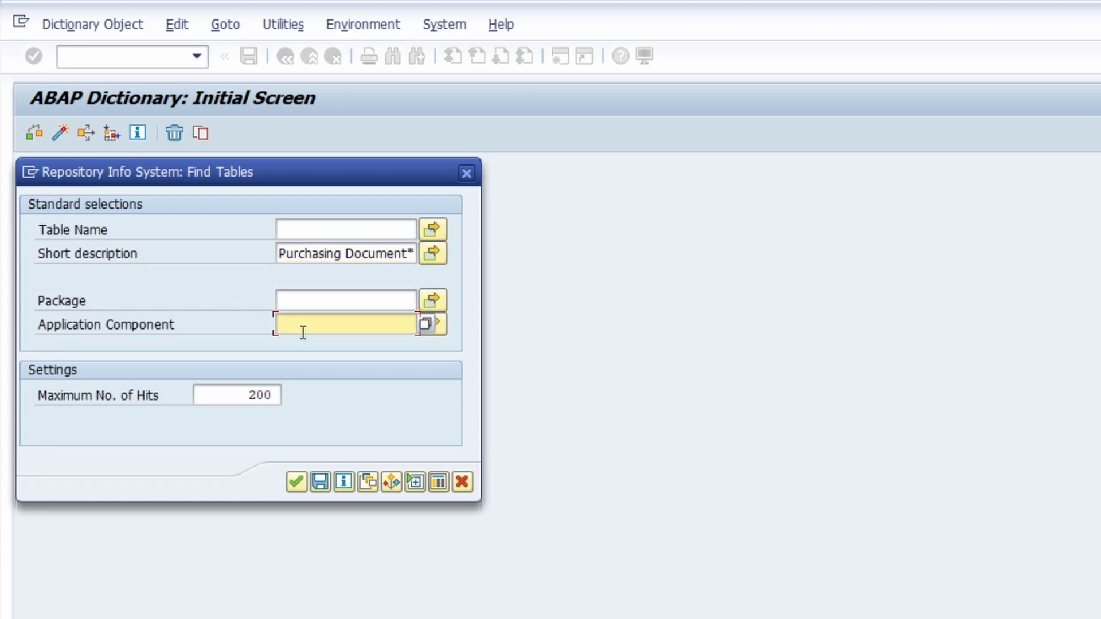
drag(226, 392, 352, 391)
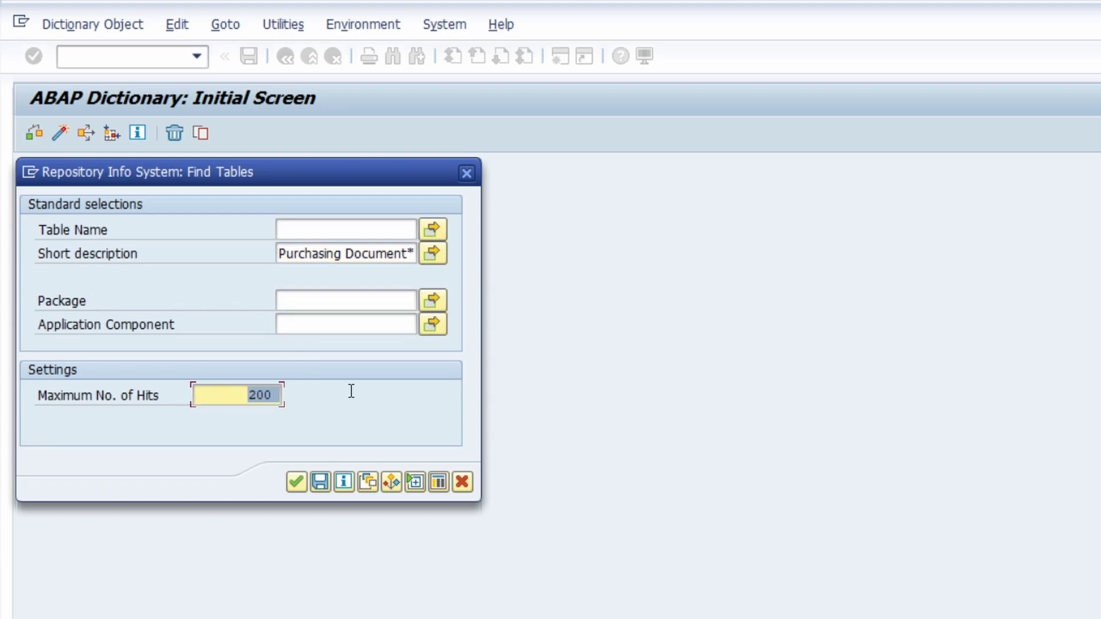
click(298, 481)
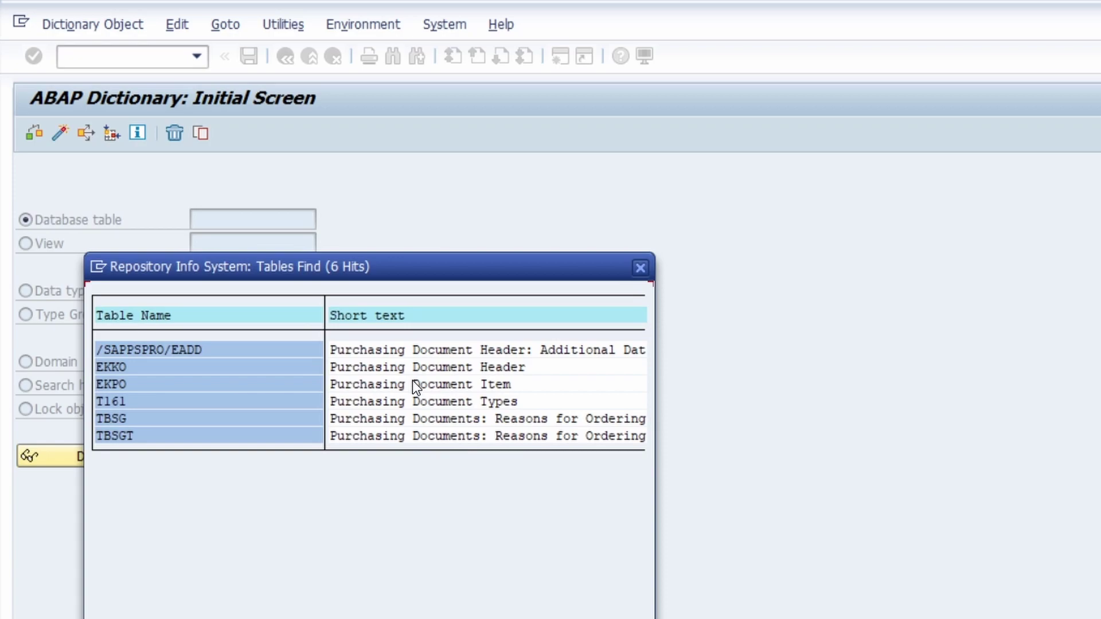
Step: Select EKKO from the hits, display its definition and examine its attributes, delivery and maintenance, fields and input help settings
double_click(125, 367)
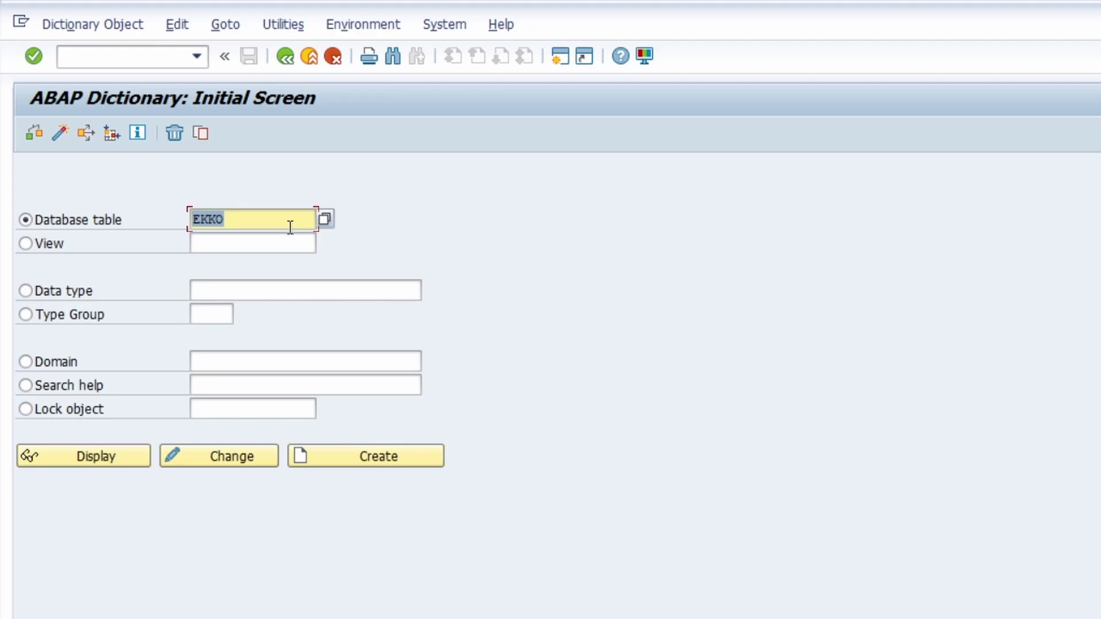
click(75, 460)
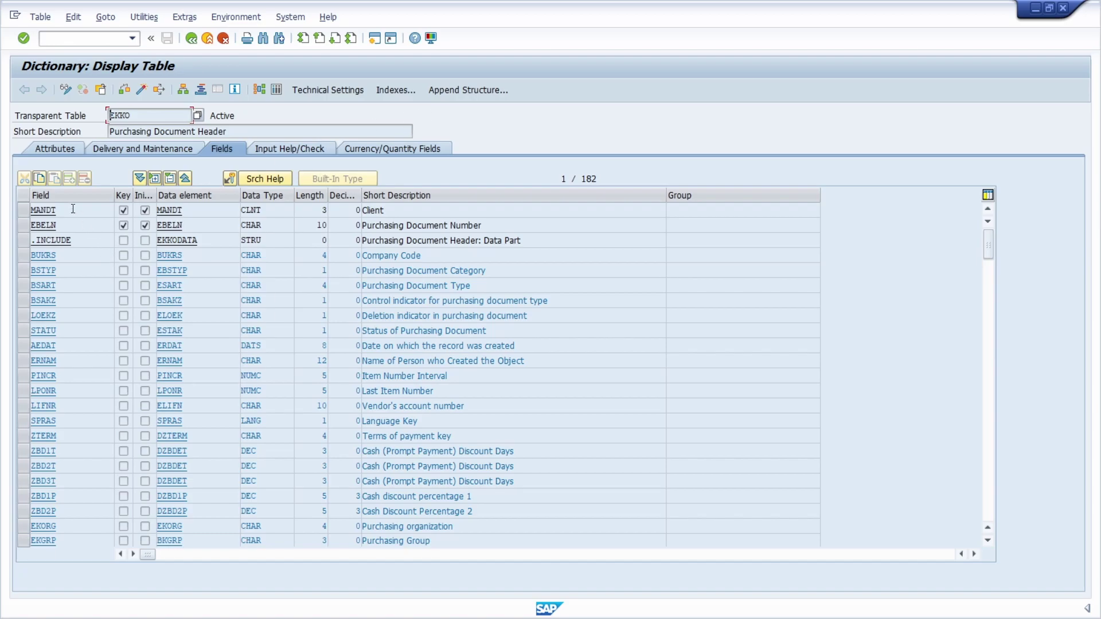
click(41, 148)
click(178, 146)
click(238, 149)
click(281, 150)
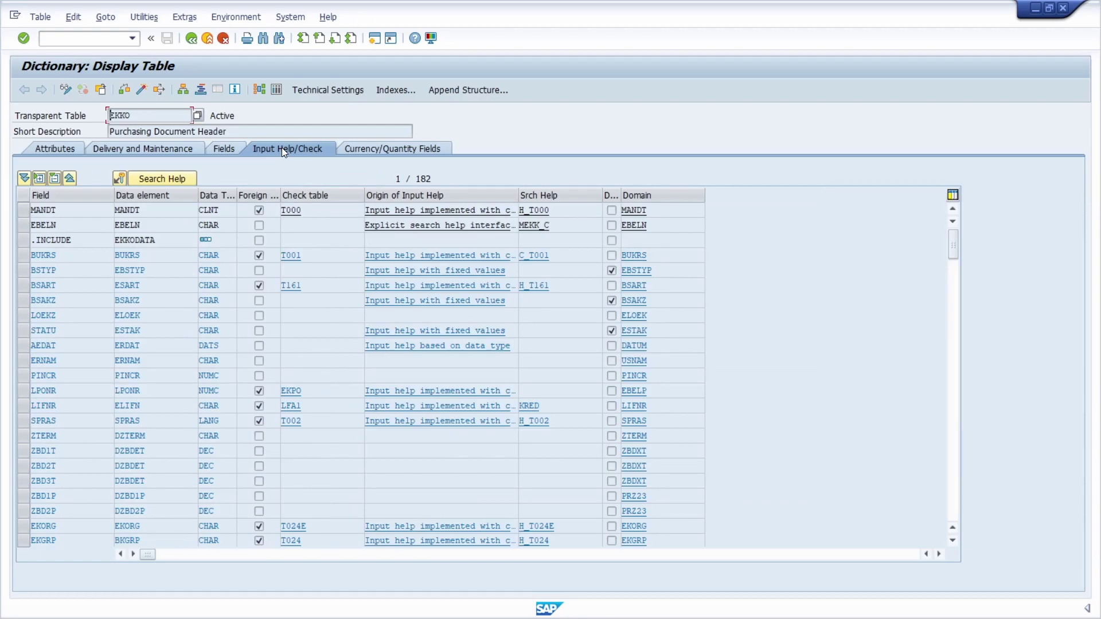
Step: Start the Repository Info System transaction SE84 and open the search for ABAP Dictionary database tables
click(90, 40)
text(/nse)
text(11)
key(Return)
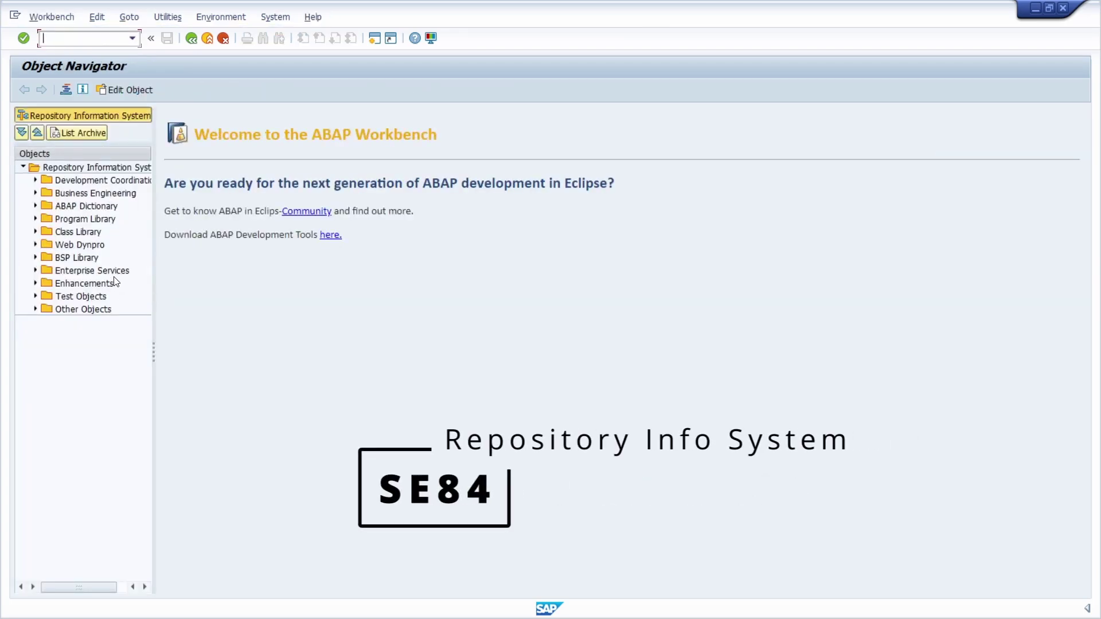
click(36, 206)
double_click(86, 219)
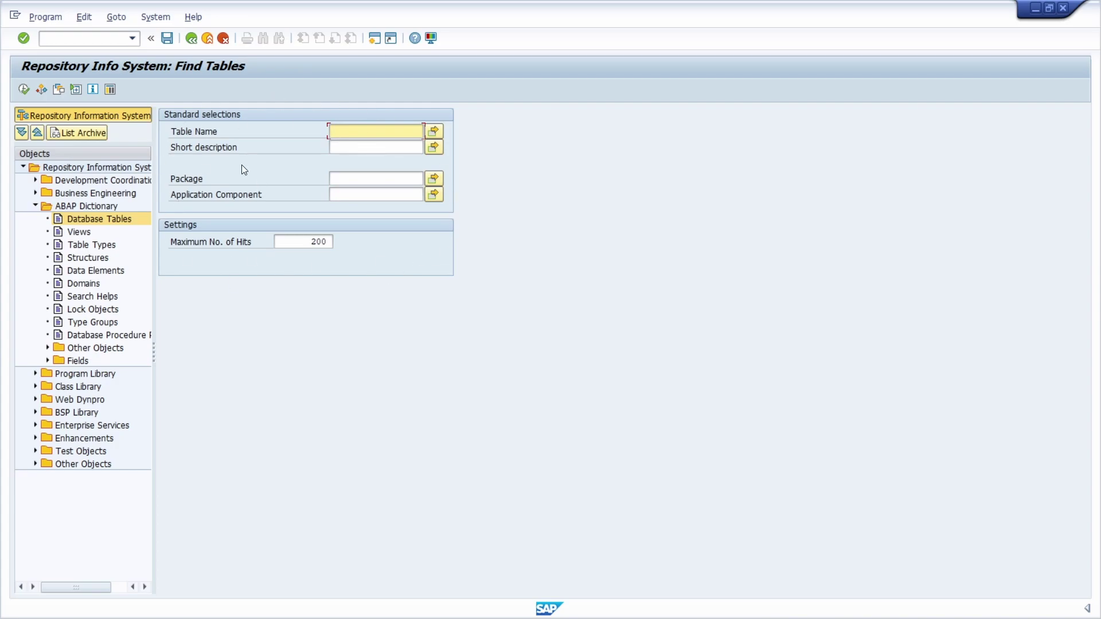
Step: Find tables with the short description "Purchasing Document*" and display the definition of EKKO
click(344, 149)
text(Pur)
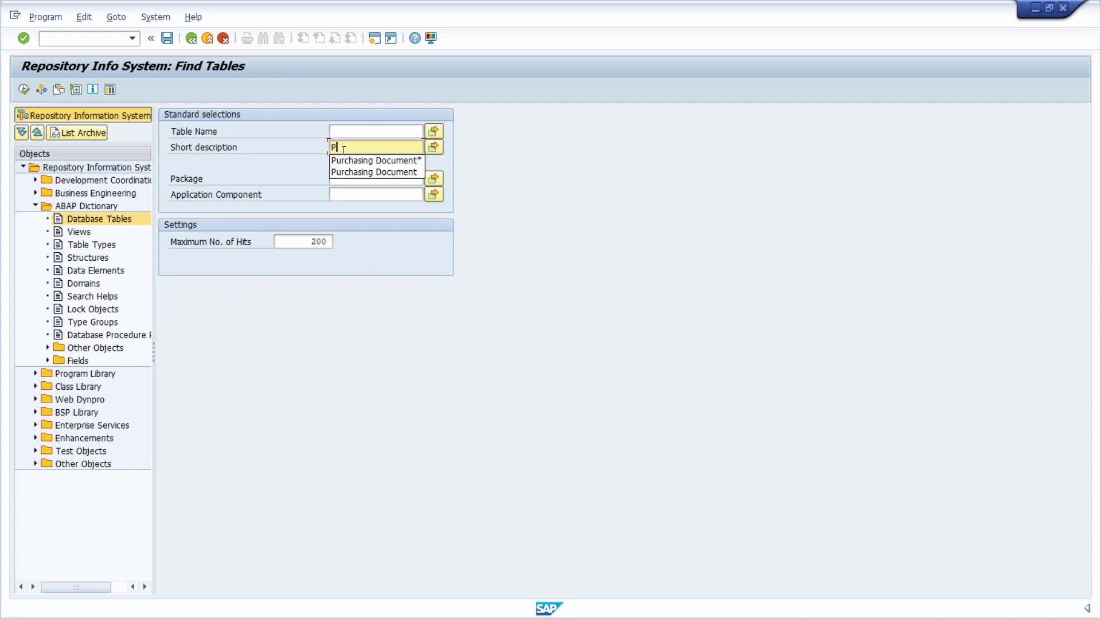
click(356, 160)
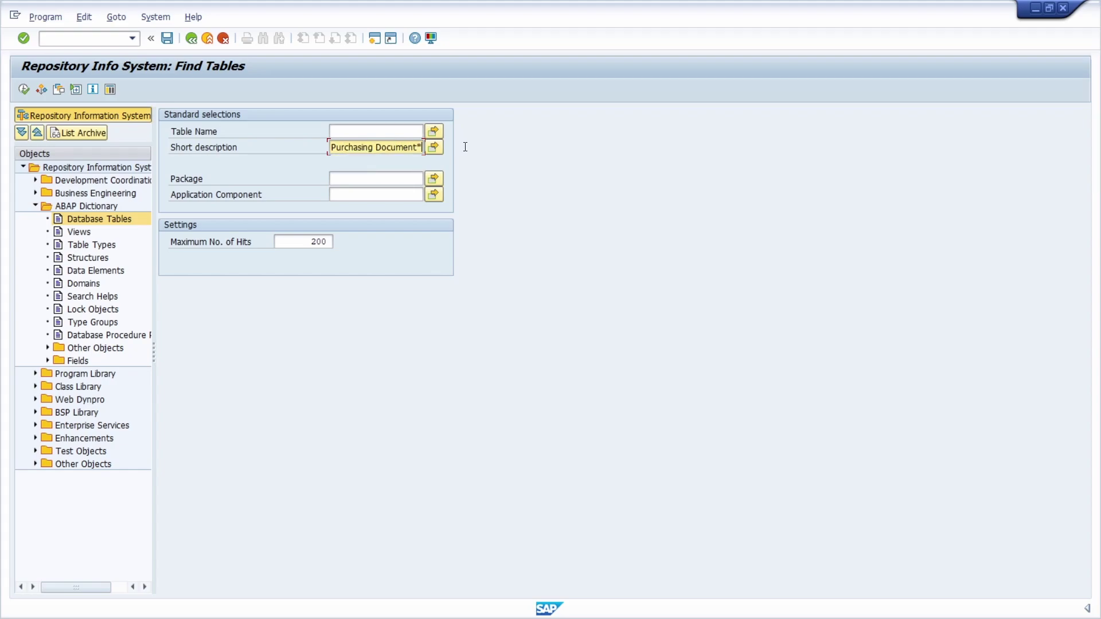
click(23, 90)
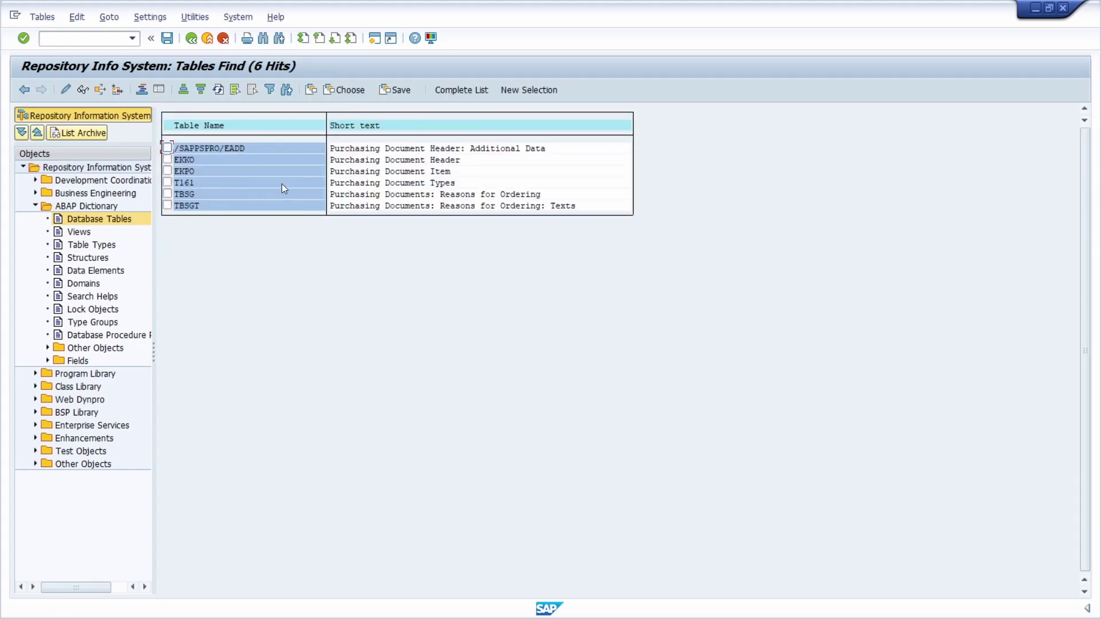
double_click(185, 160)
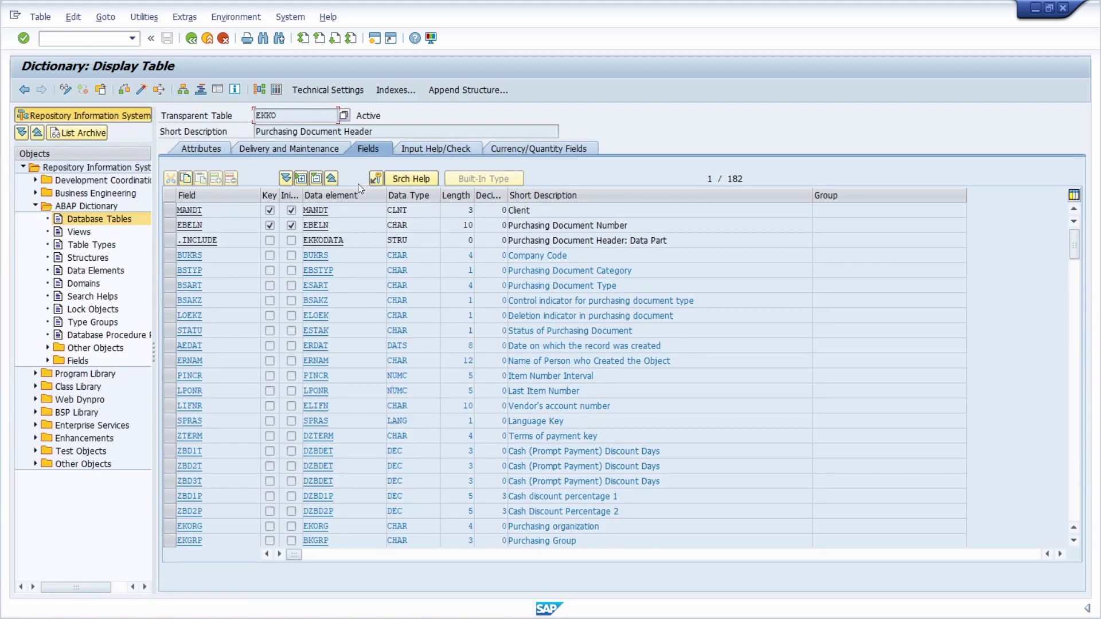
Step: Start the General Table Display transaction SE16N
click(79, 39)
text(/nse16)
text(H)
key(Return)
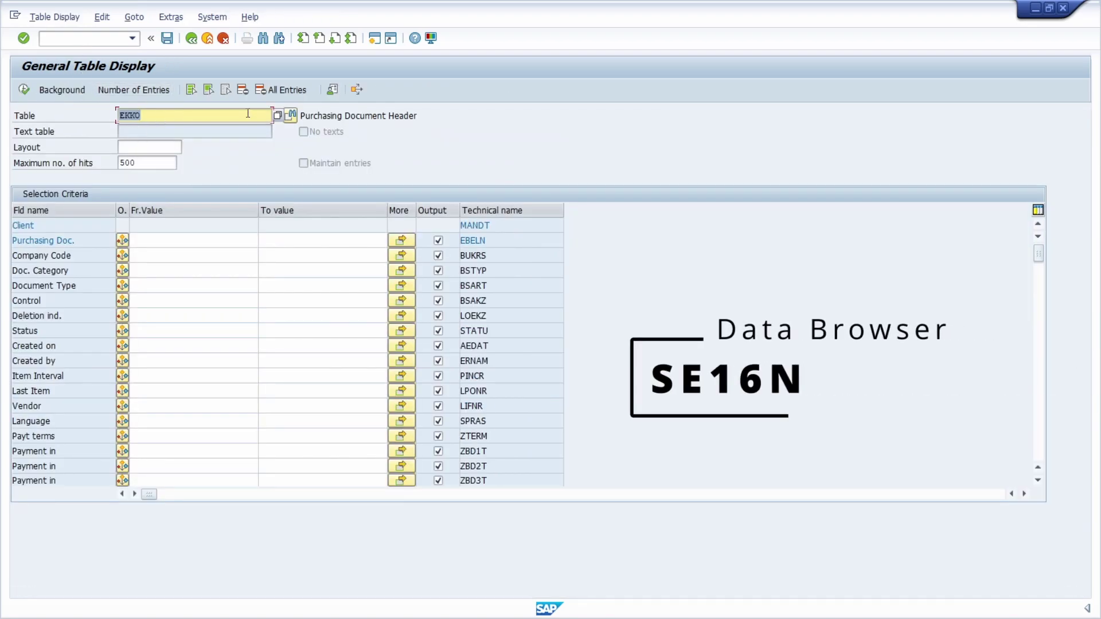
Step: View the repository Find Tables search offered by the table name's input help, and leave it without searching
click(275, 114)
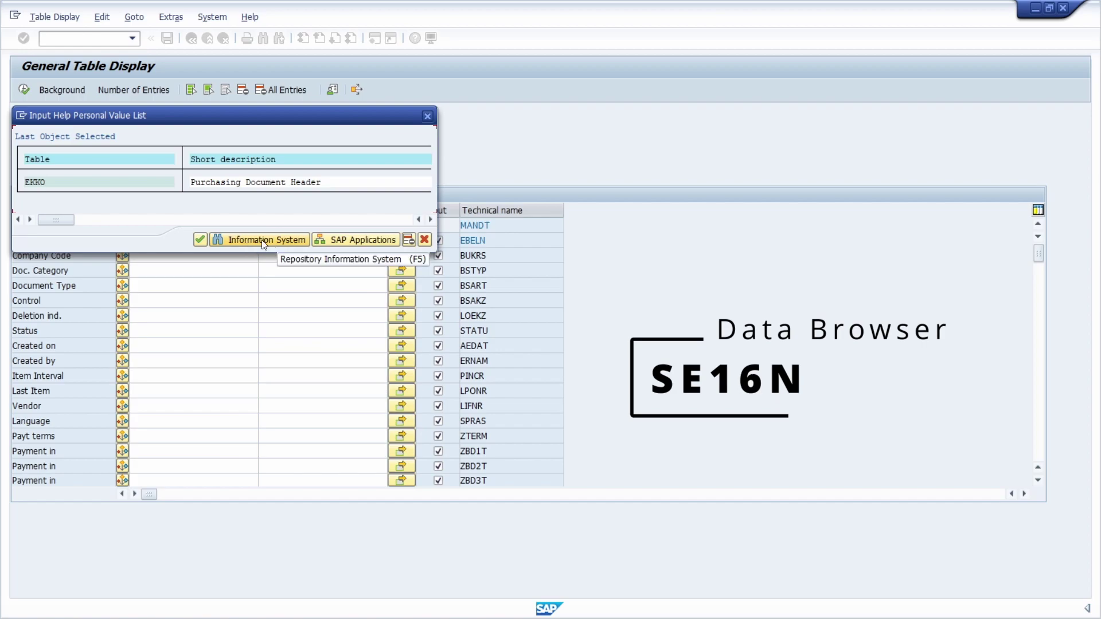
click(262, 241)
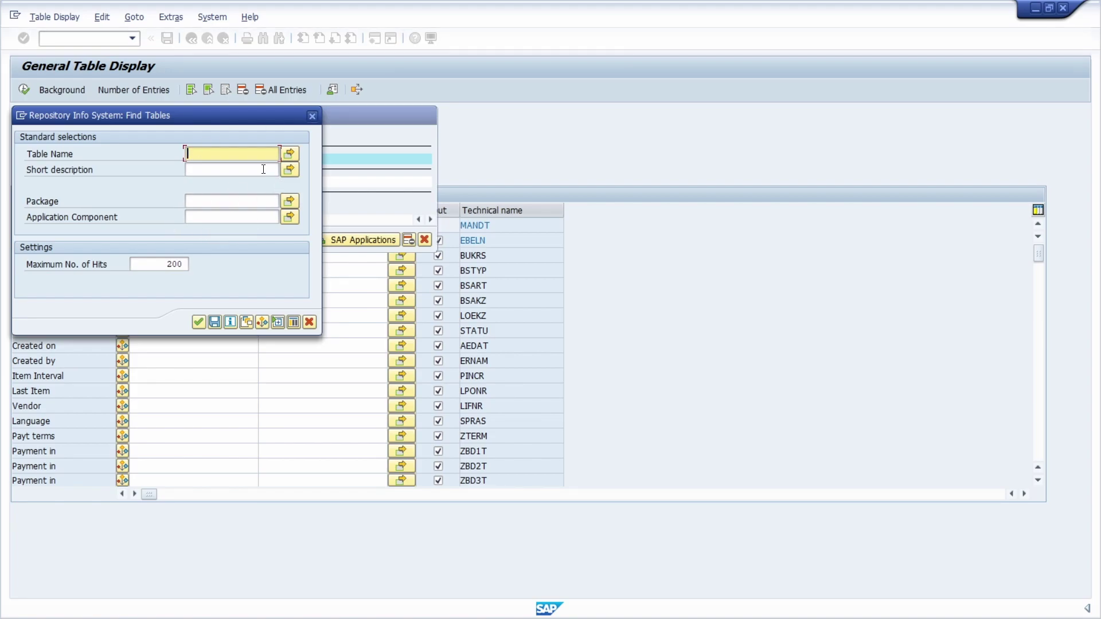
click(312, 116)
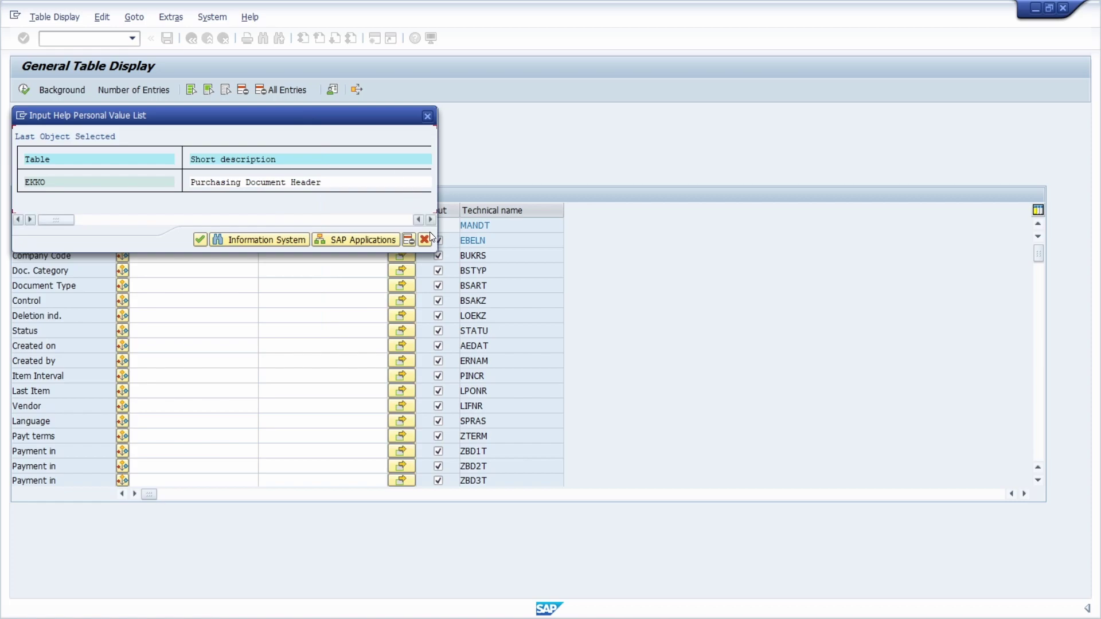
click(428, 240)
Step: Start the central search functions transaction SE16T
click(81, 33)
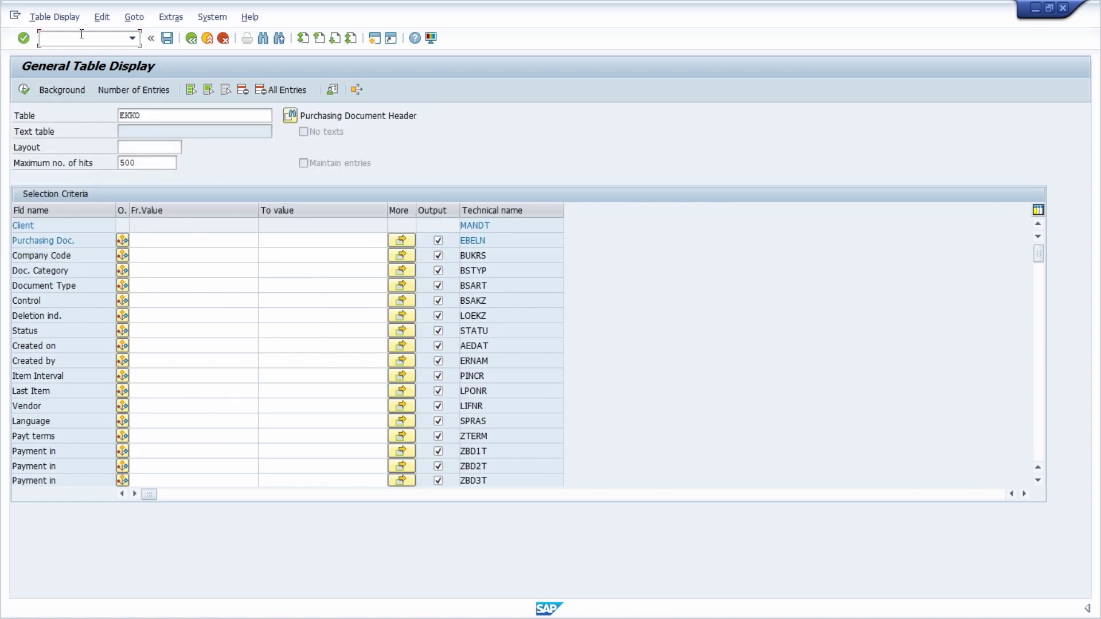
text(/nSE16T)
key(Return)
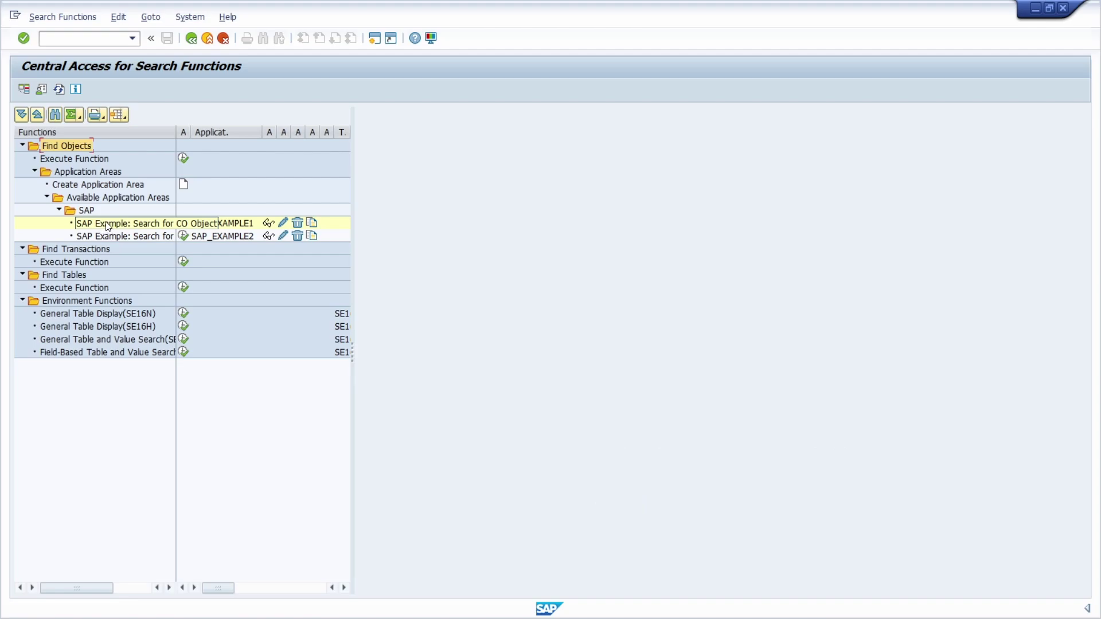
Step: Widen the function list, execute the Find Tables function and search with the term "Purchasing Document"
drag(352, 157, 430, 165)
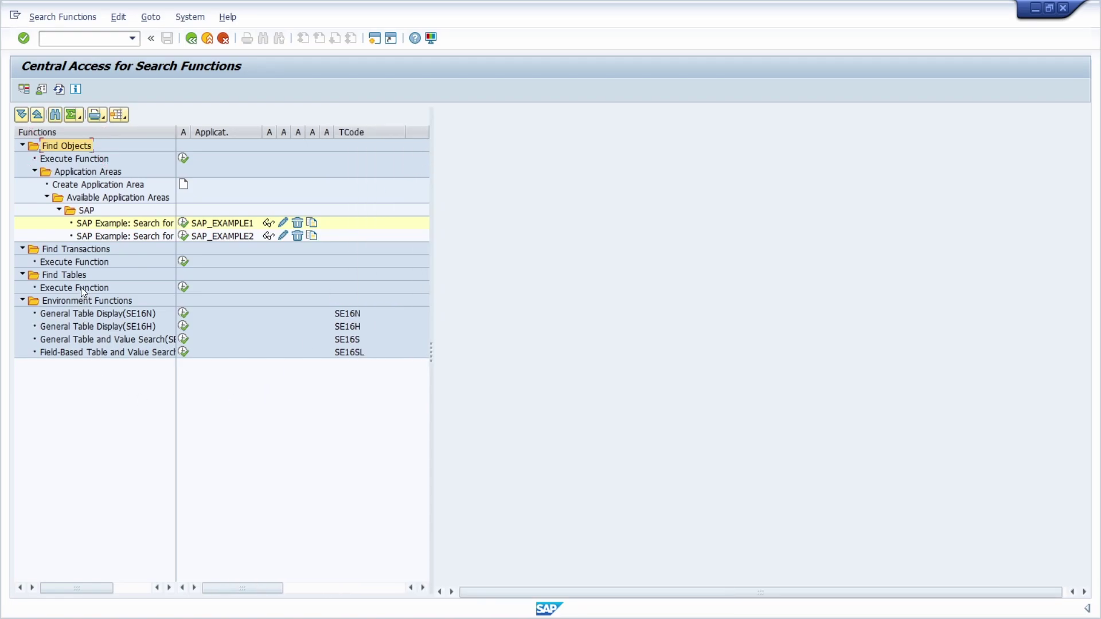
click(67, 287)
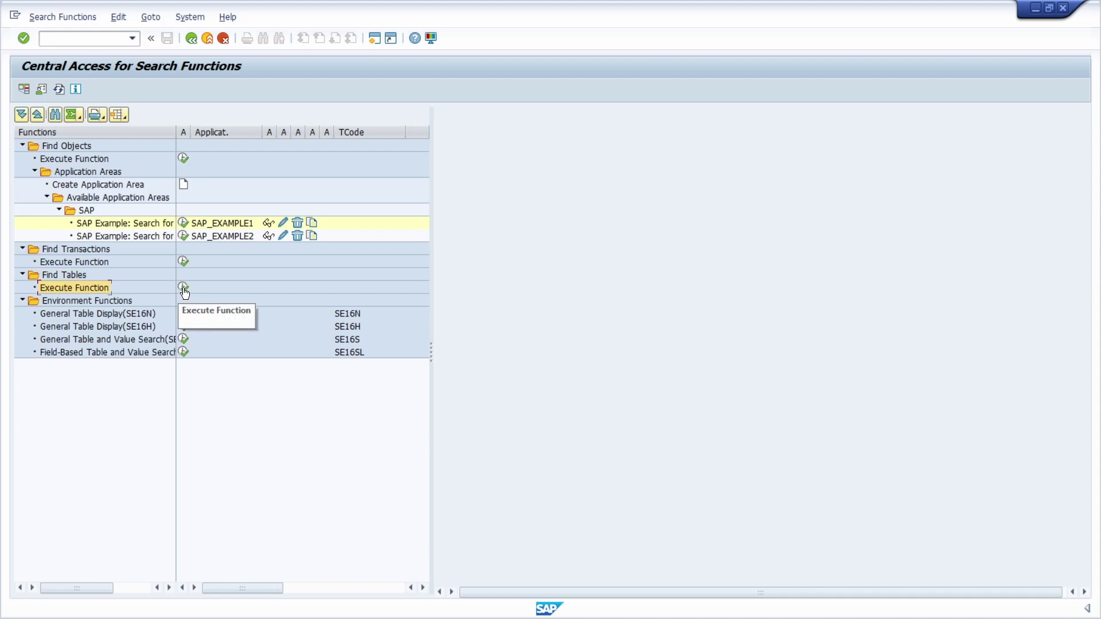
click(183, 288)
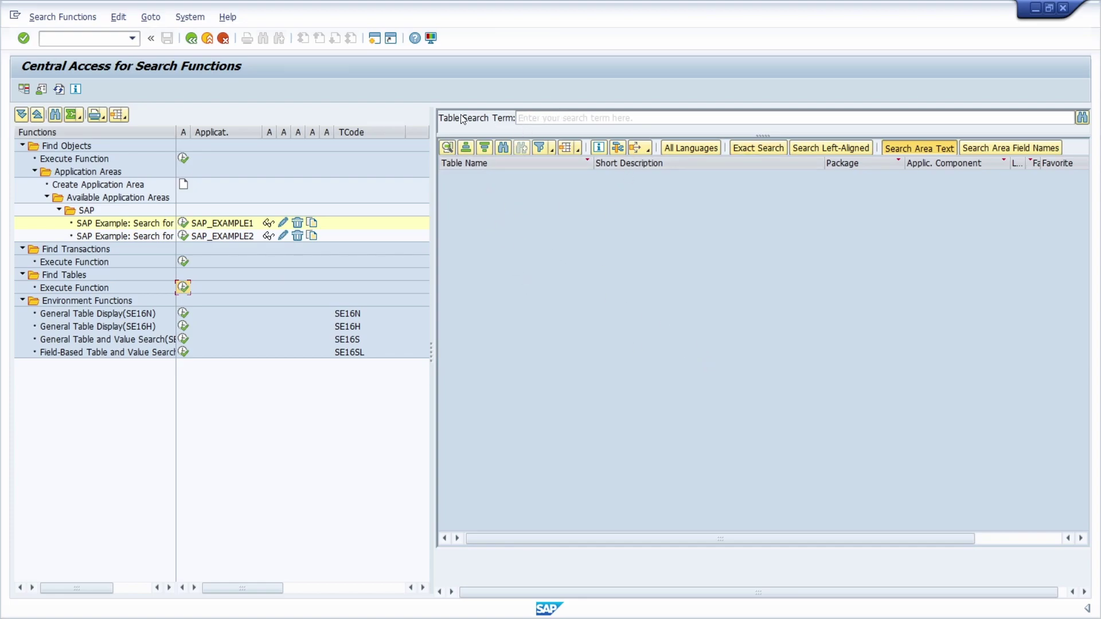
click(562, 117)
text(Purchasing Document)
key(Return)
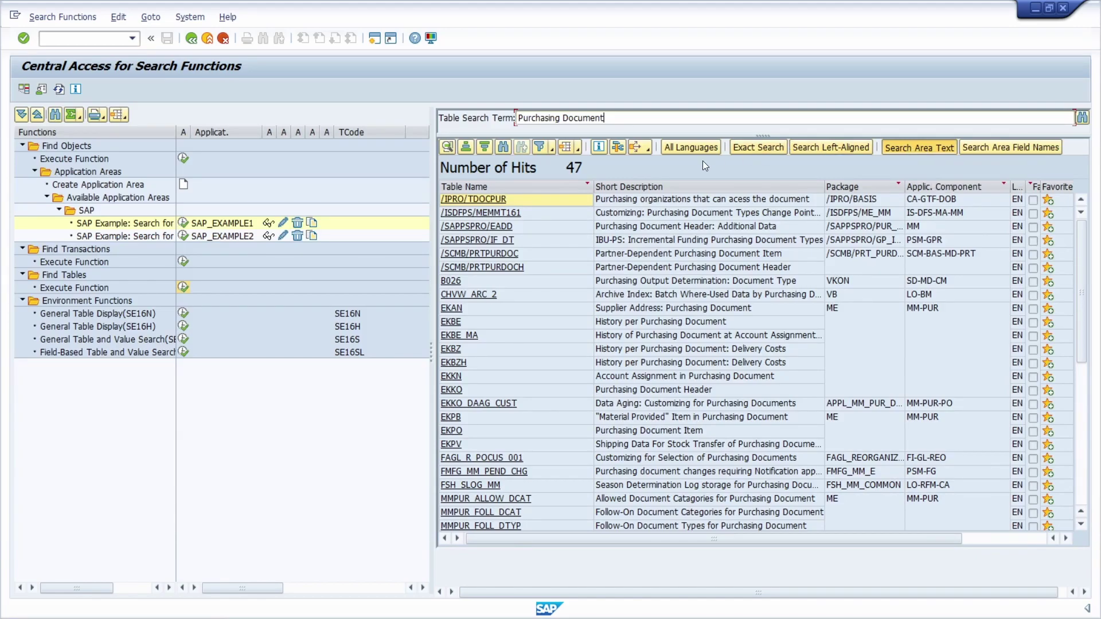
Step: Read the documentation of the table search options, from All Languages to Field Names Search Area
click(600, 147)
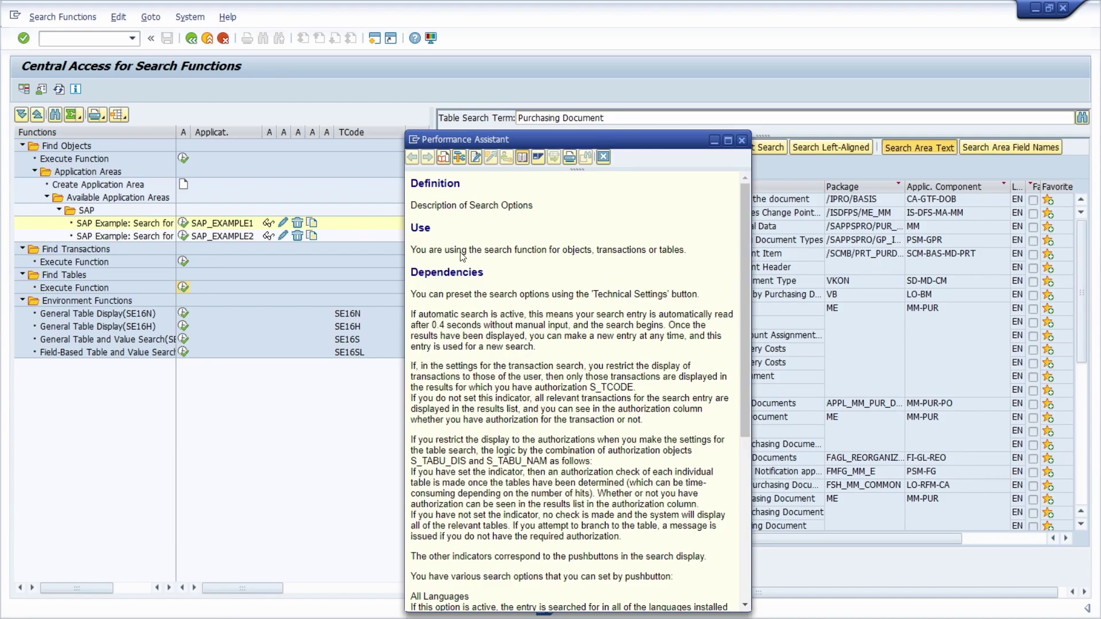
scroll(498, 319, down, 8)
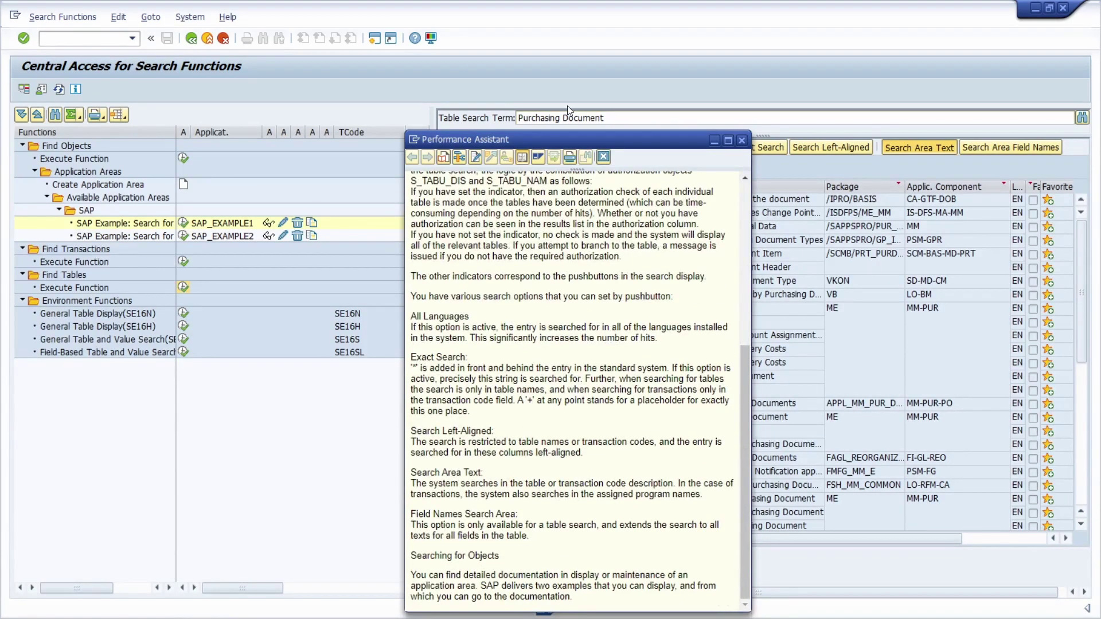
drag(573, 138, 374, 58)
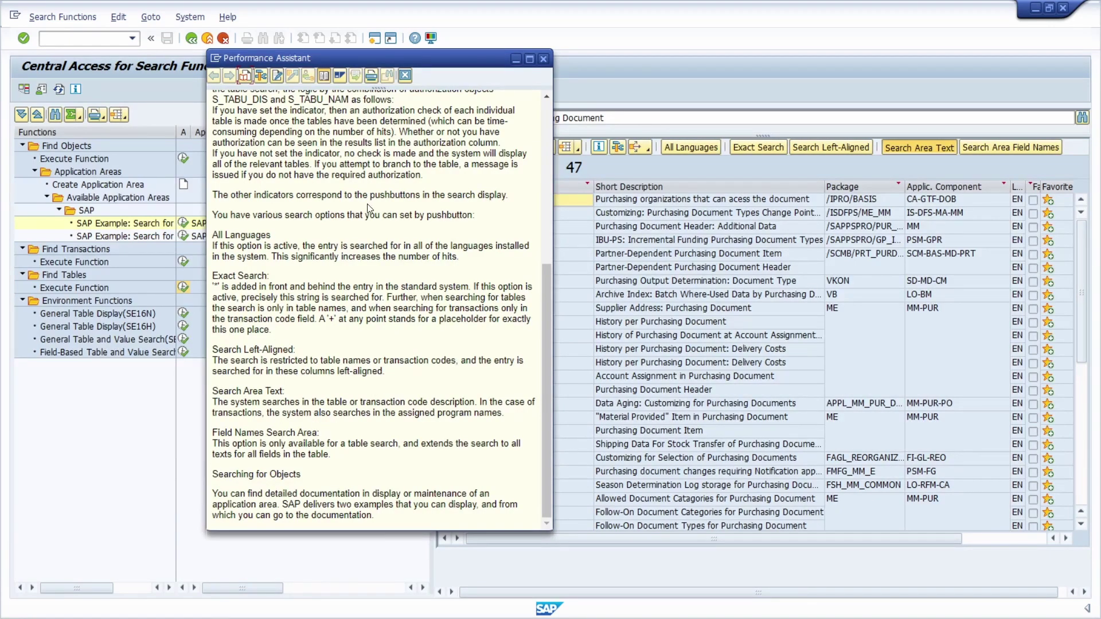
click(543, 58)
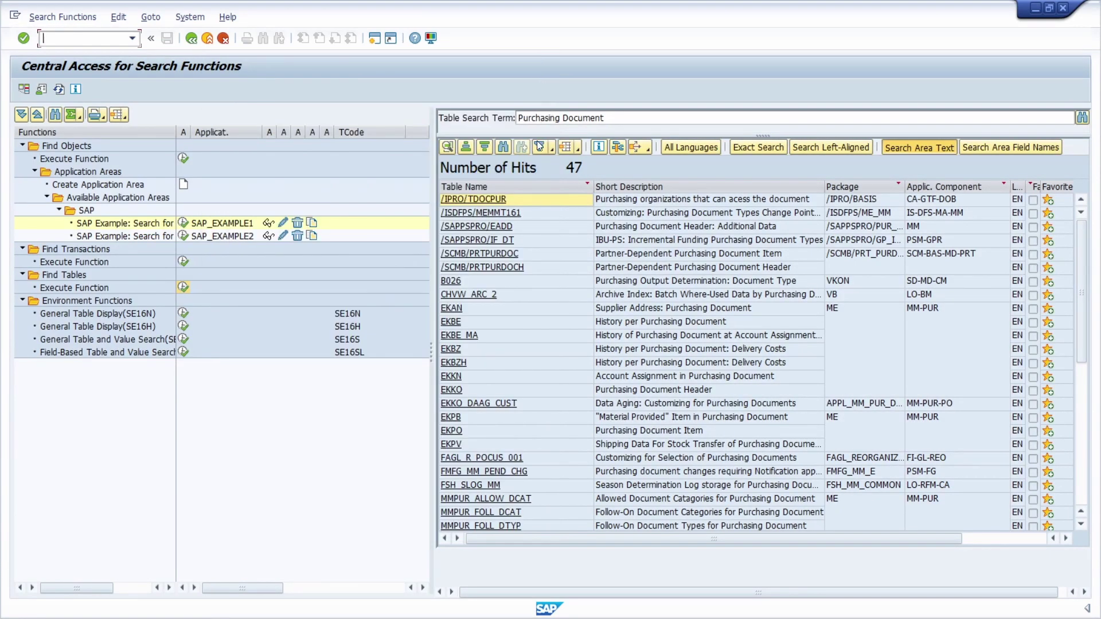
Step: View the table search's selection conditions and its additional options, such as Where-used List and Table Definition, without executing any
click(618, 147)
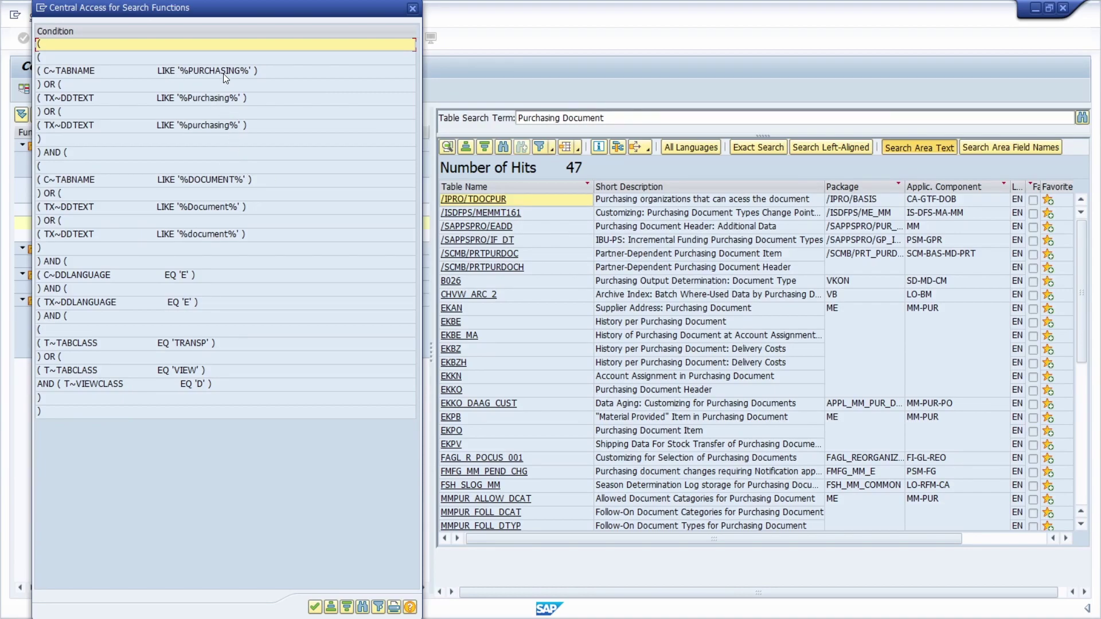
click(412, 8)
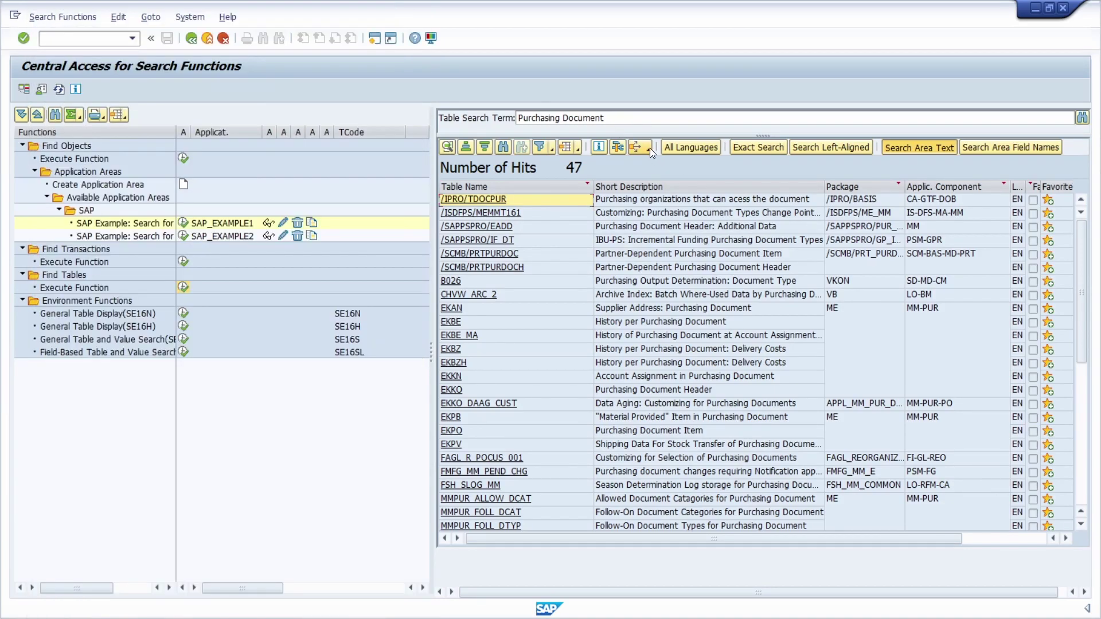
click(647, 147)
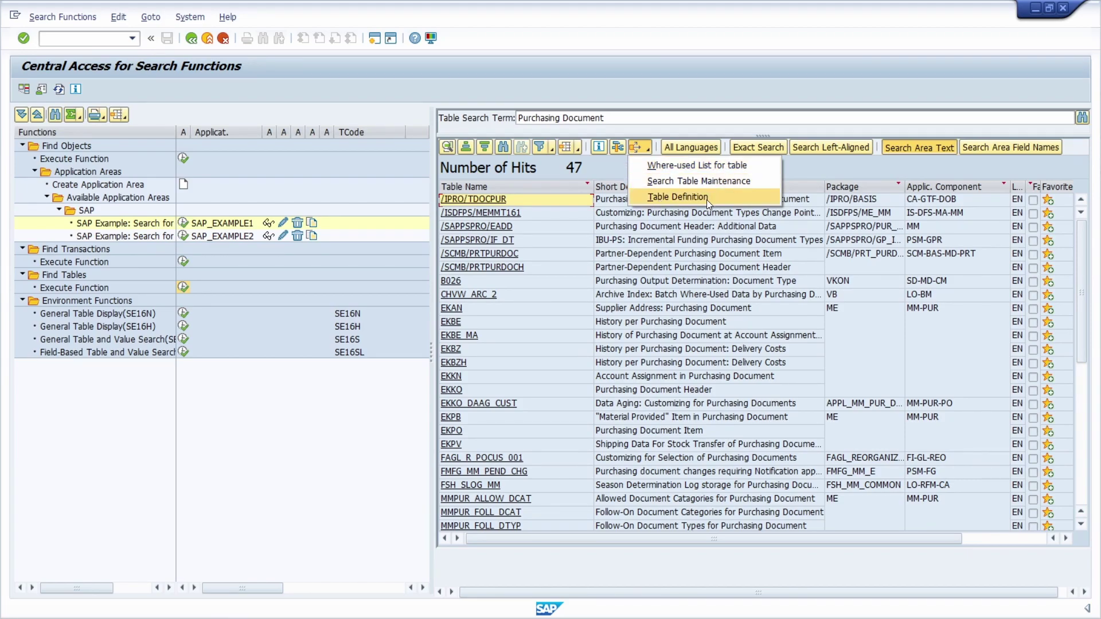
click(610, 78)
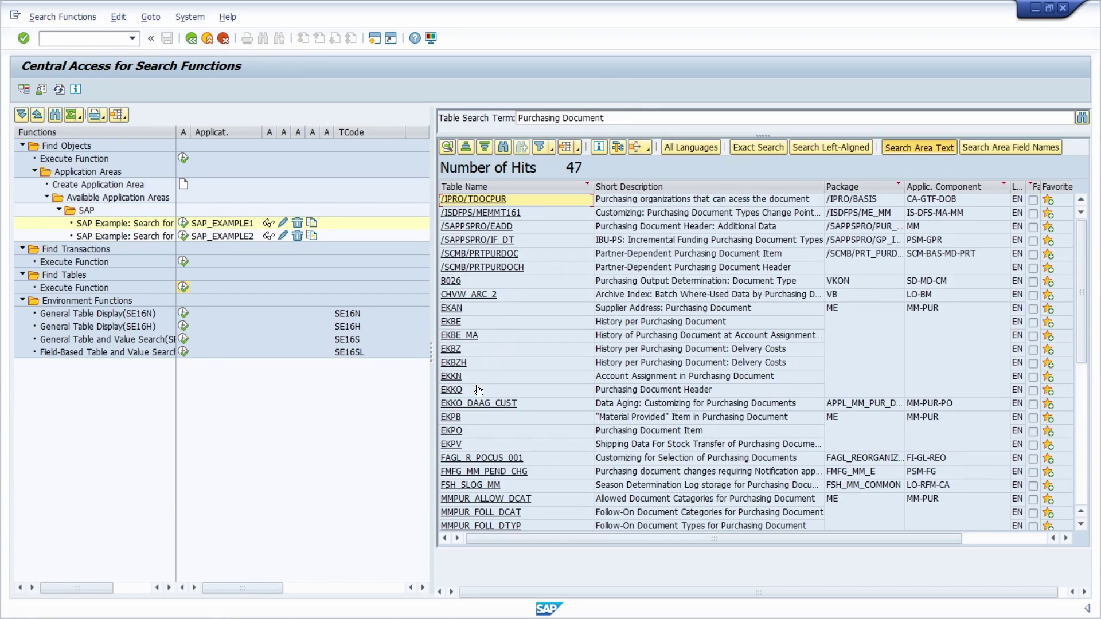
Step: Open the EKKO Purchasing Document Header hit in General Table Display, view its selection fields and return to the search functions
click(655, 388)
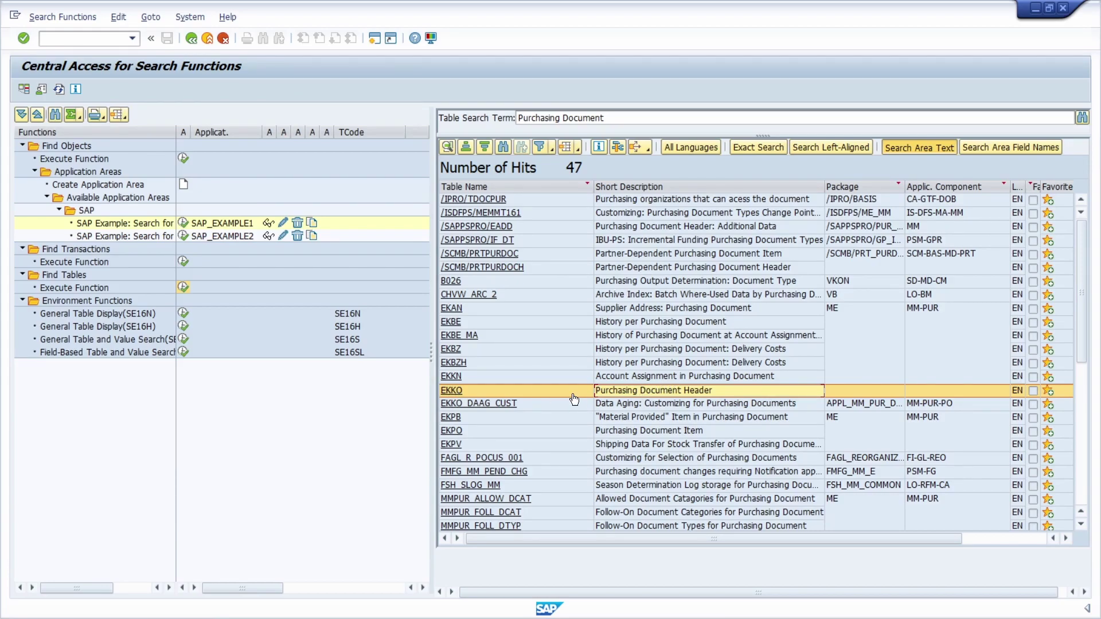
click(453, 390)
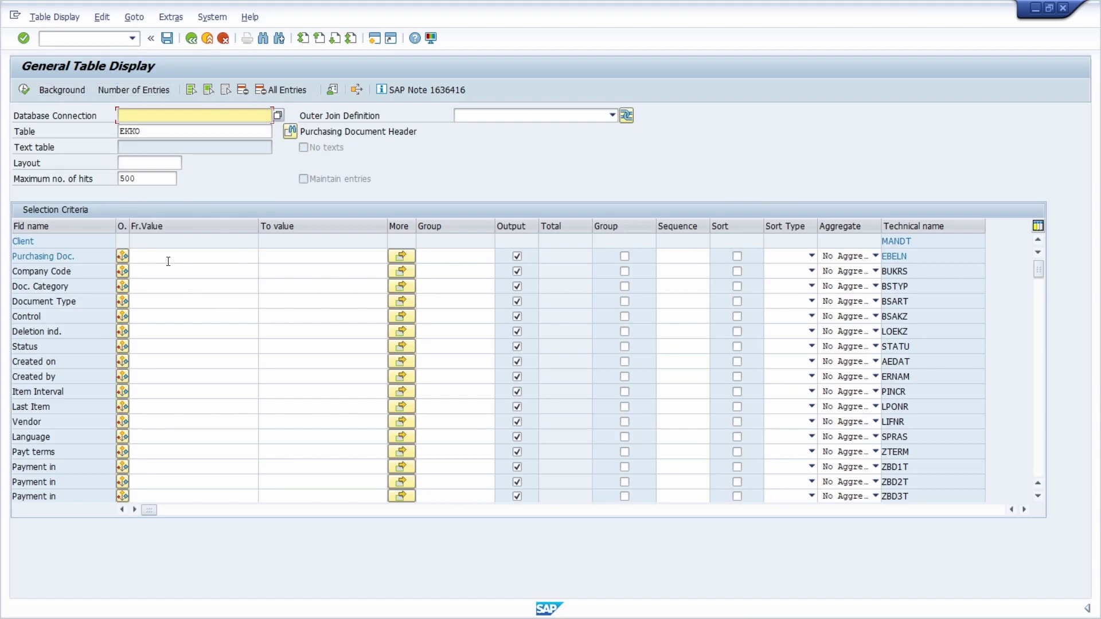
click(191, 39)
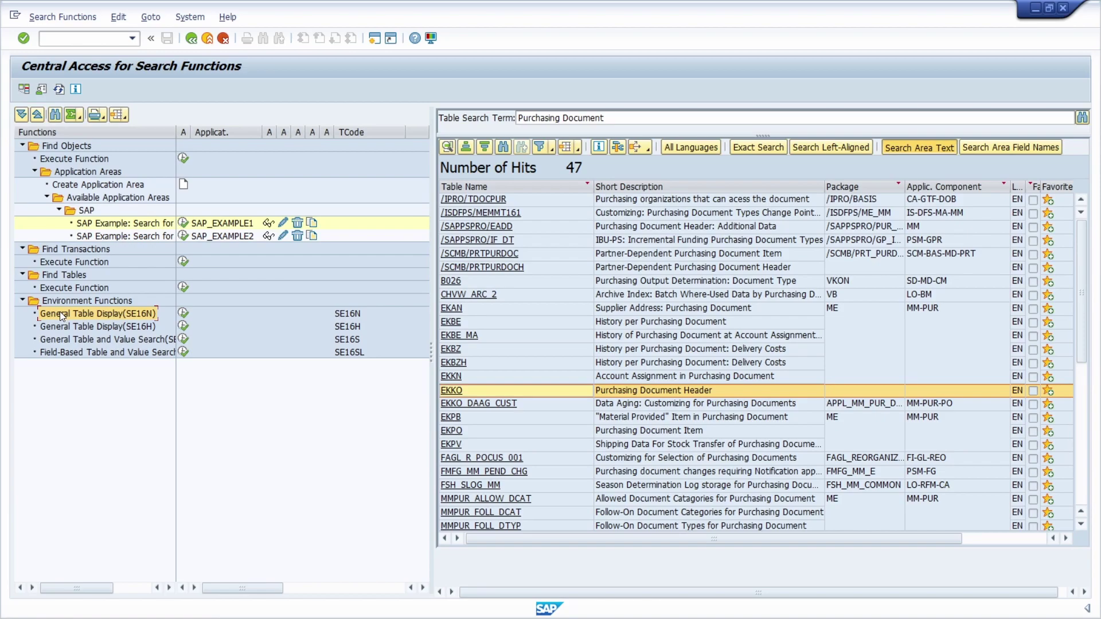
Step: Start General Table Display (SE16H), view its Outer Join Definition choices and return to the search functions
click(133, 313)
click(184, 328)
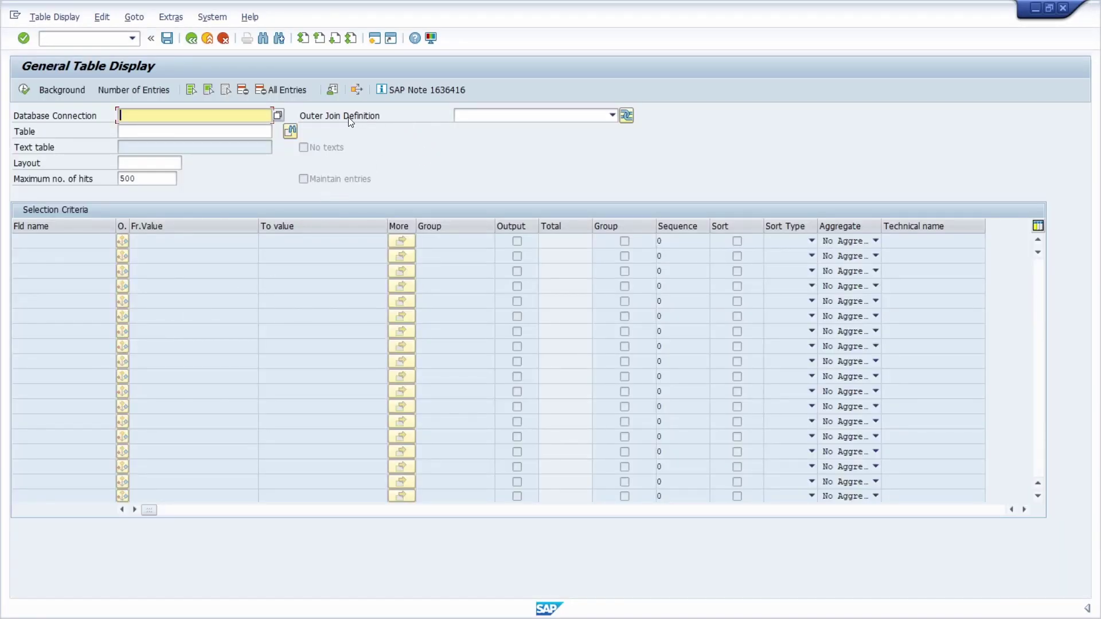
click(534, 113)
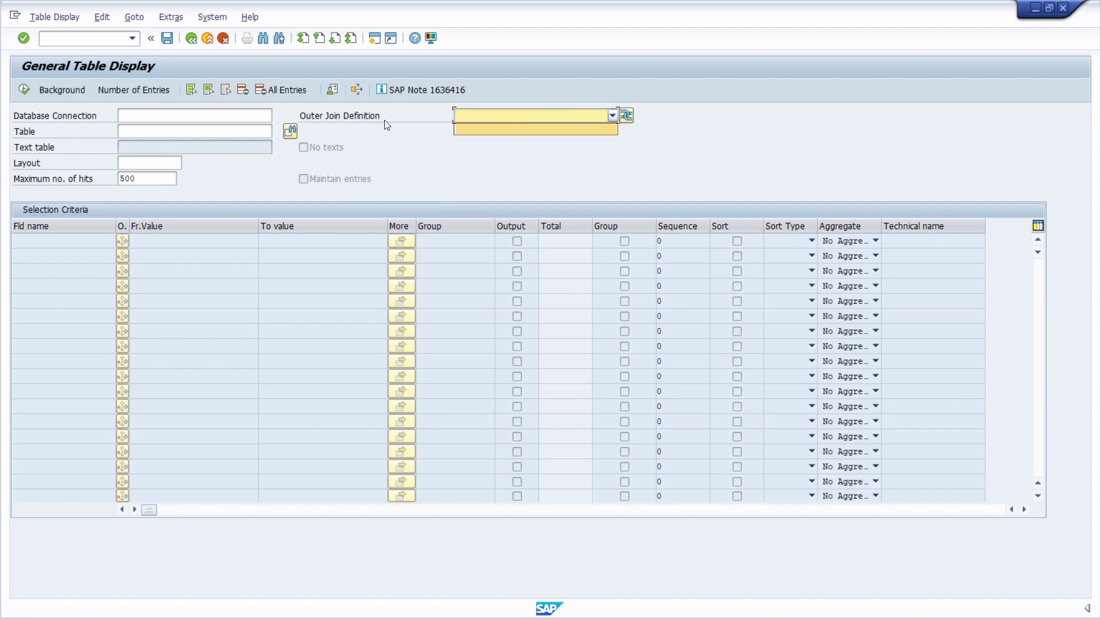
click(515, 128)
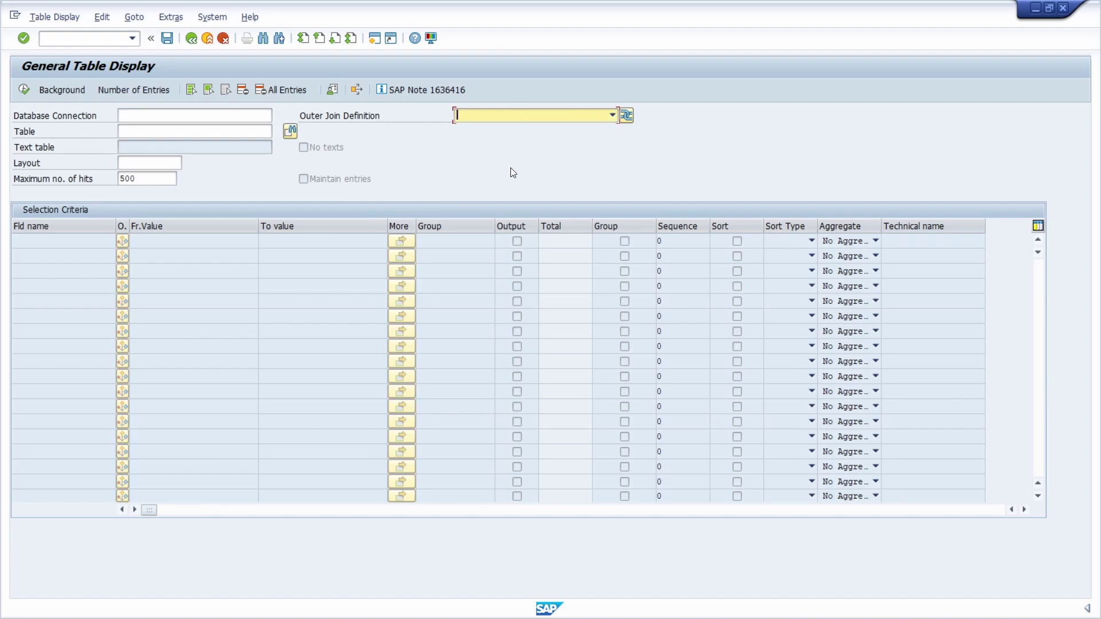
click(191, 38)
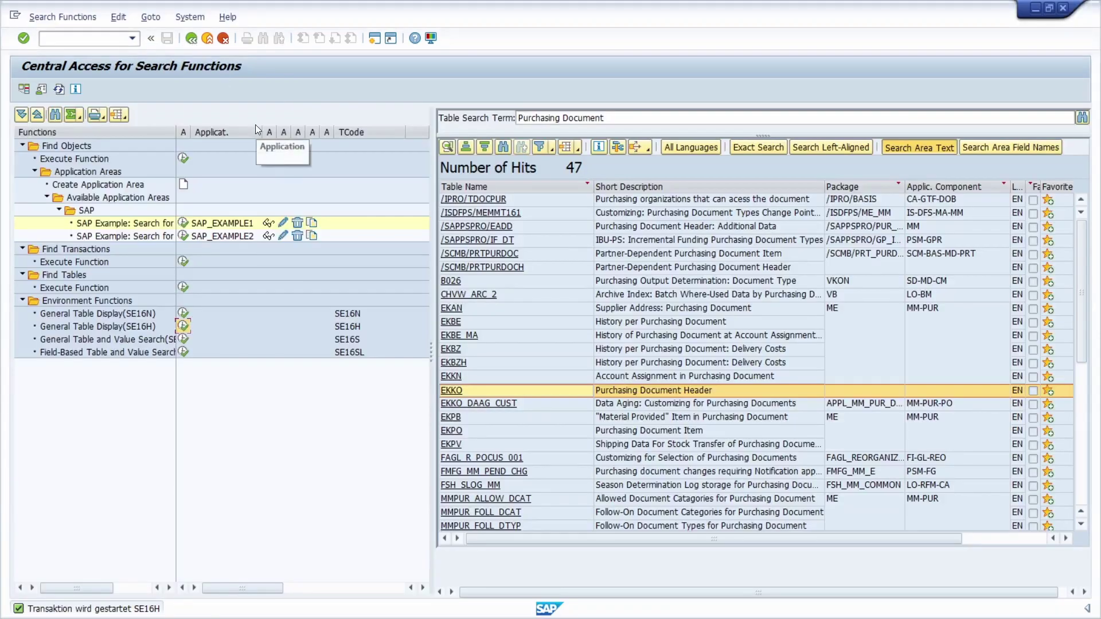
Step: Widen the Functions column, start General Table and Value Search (SE16S) and enter /nSE16S as the transaction code without executing it
drag(176, 132, 210, 132)
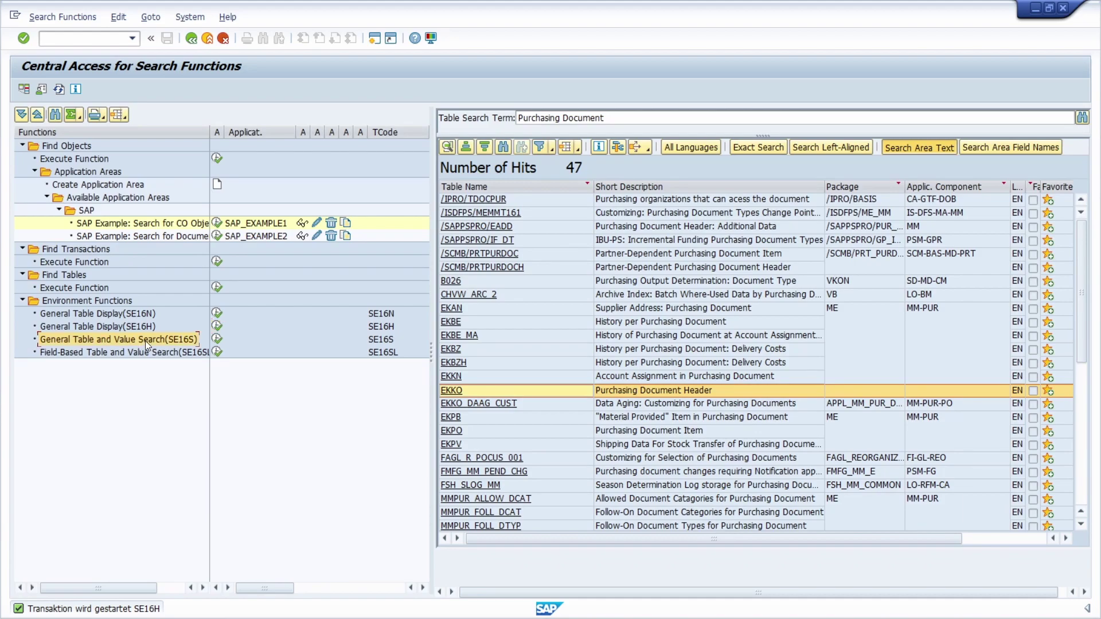
click(145, 350)
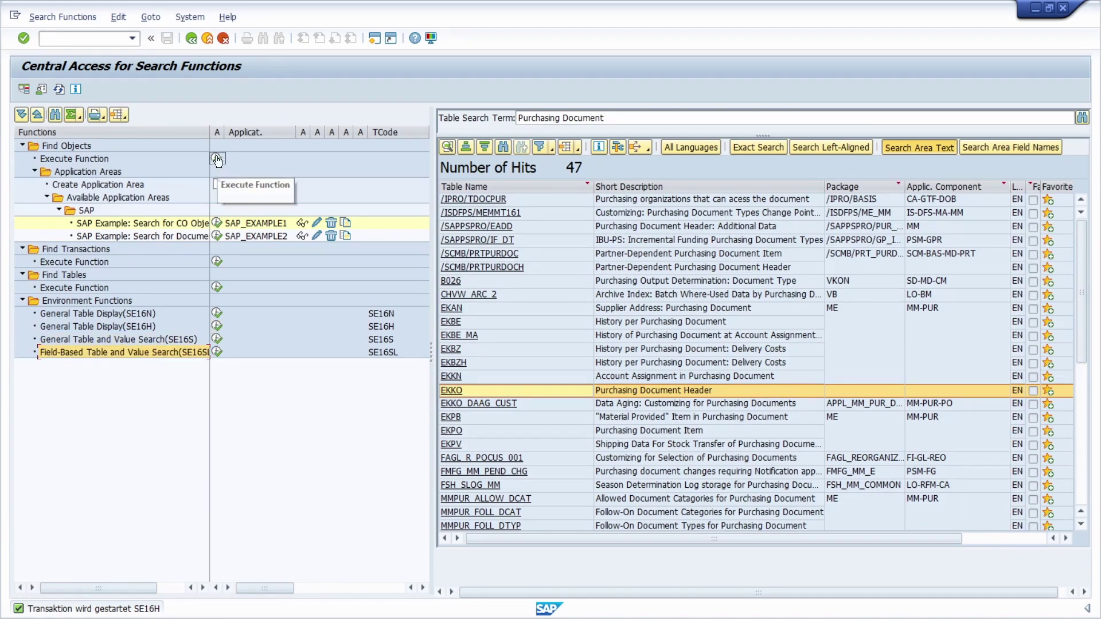
double_click(209, 132)
click(161, 339)
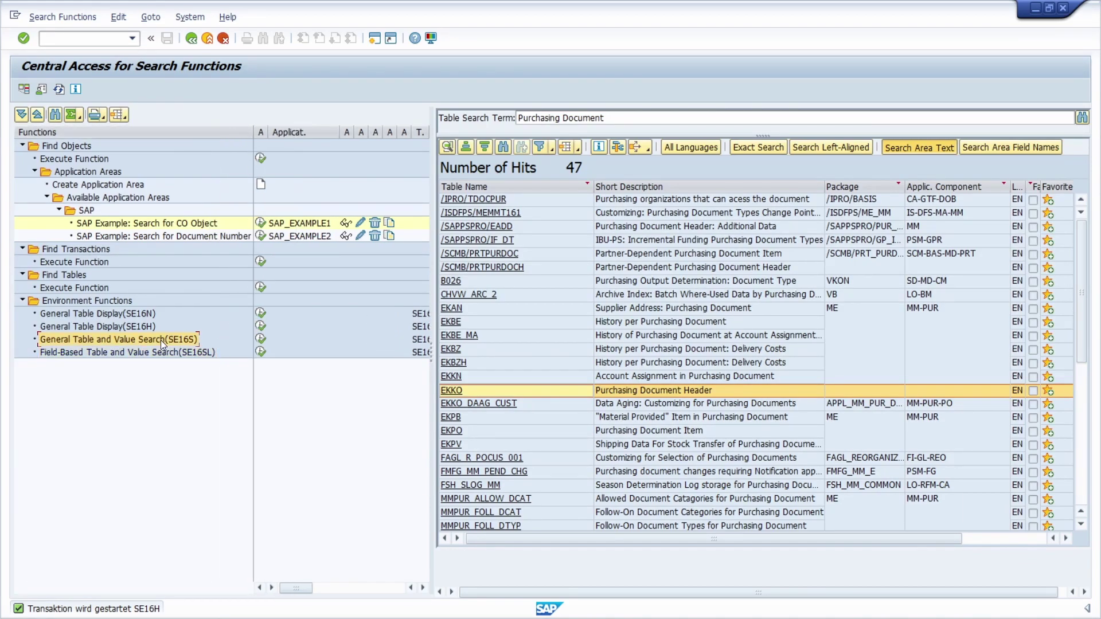
click(260, 339)
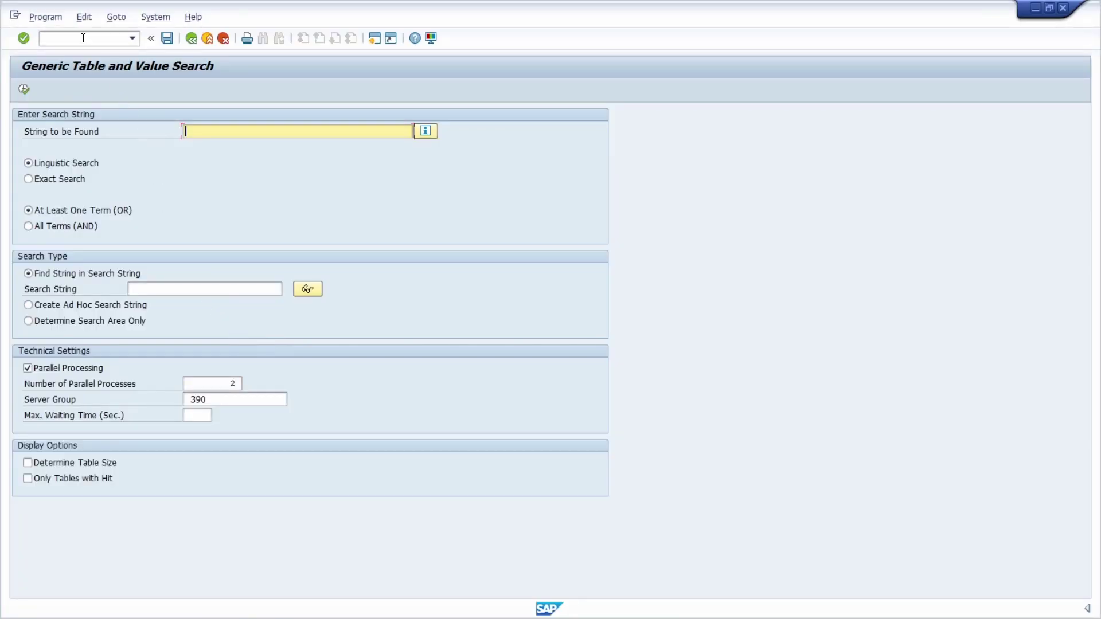
click(81, 35)
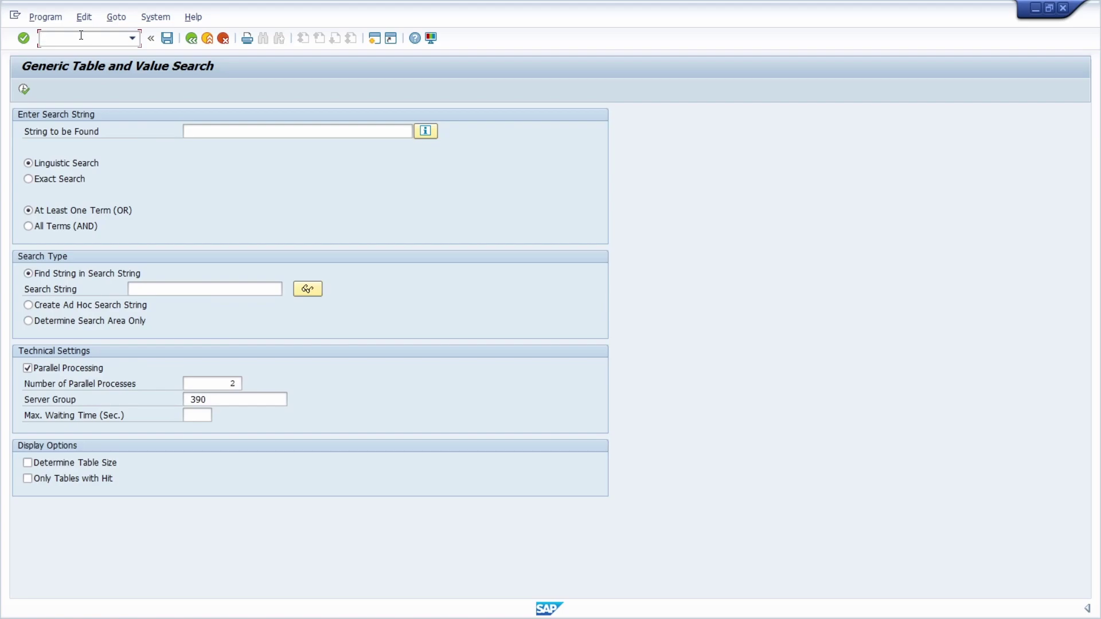
text(/nSE16S)
Step: Enter the creator's user name from the input history as the string to be found
click(222, 135)
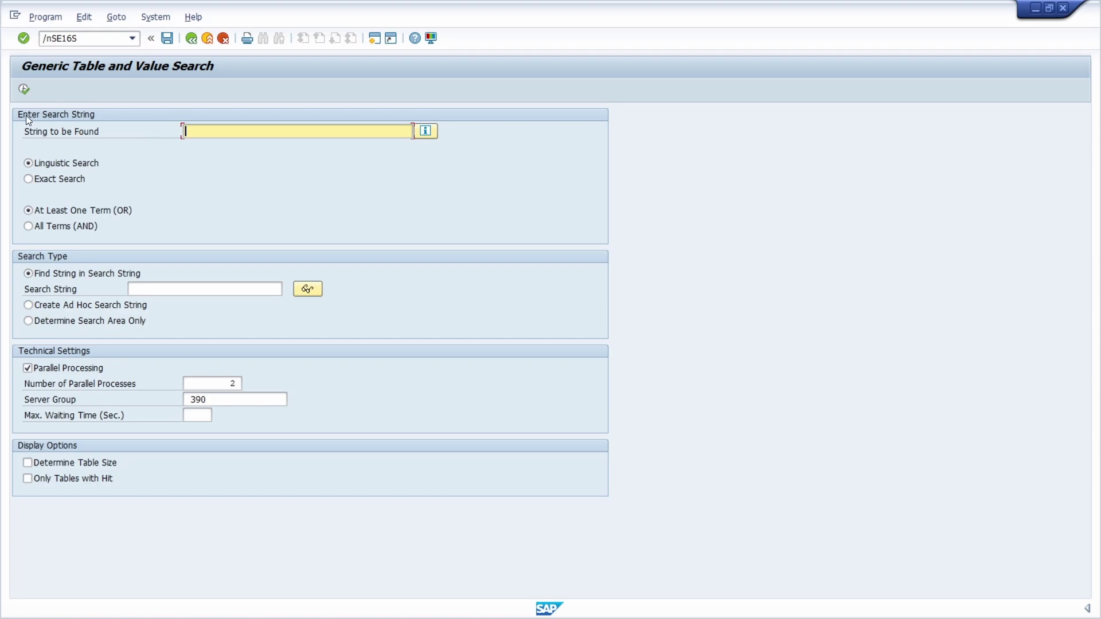
click(214, 132)
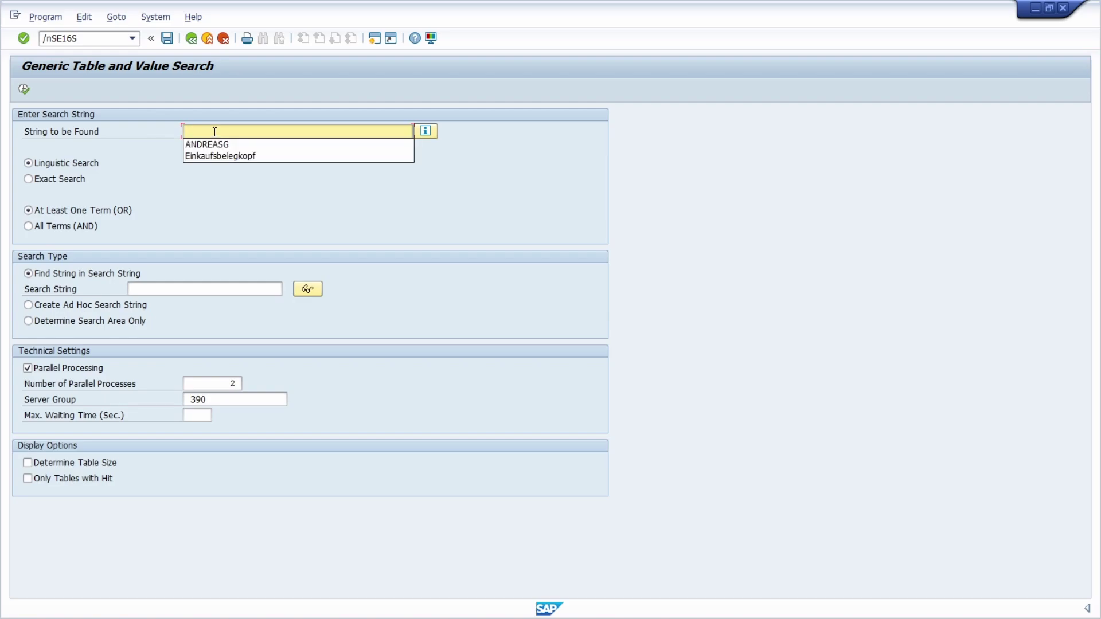
click(225, 143)
double_click(238, 129)
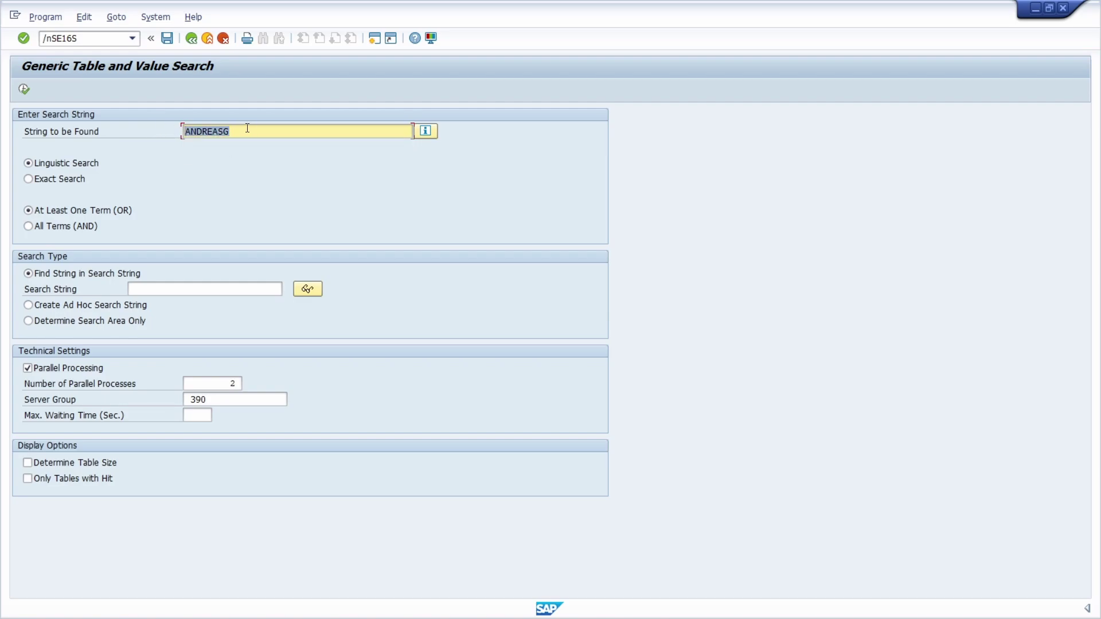
click(238, 130)
Step: Choose Create Ad Hoc Search String, set the search area string to "Purchasing" and run the search
click(68, 306)
click(212, 372)
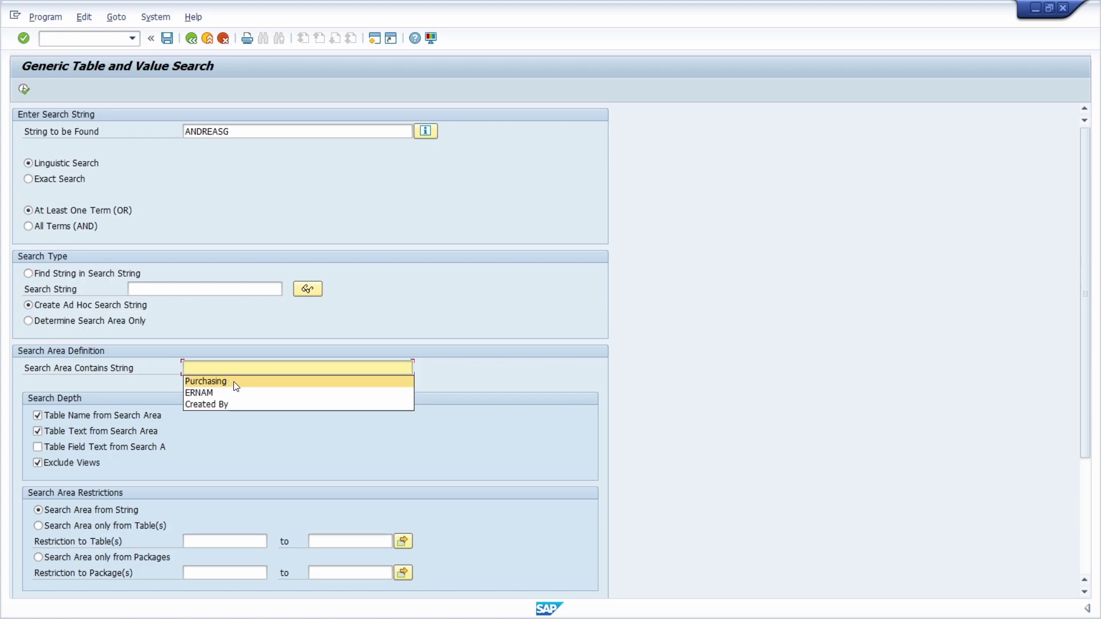
click(234, 383)
click(242, 131)
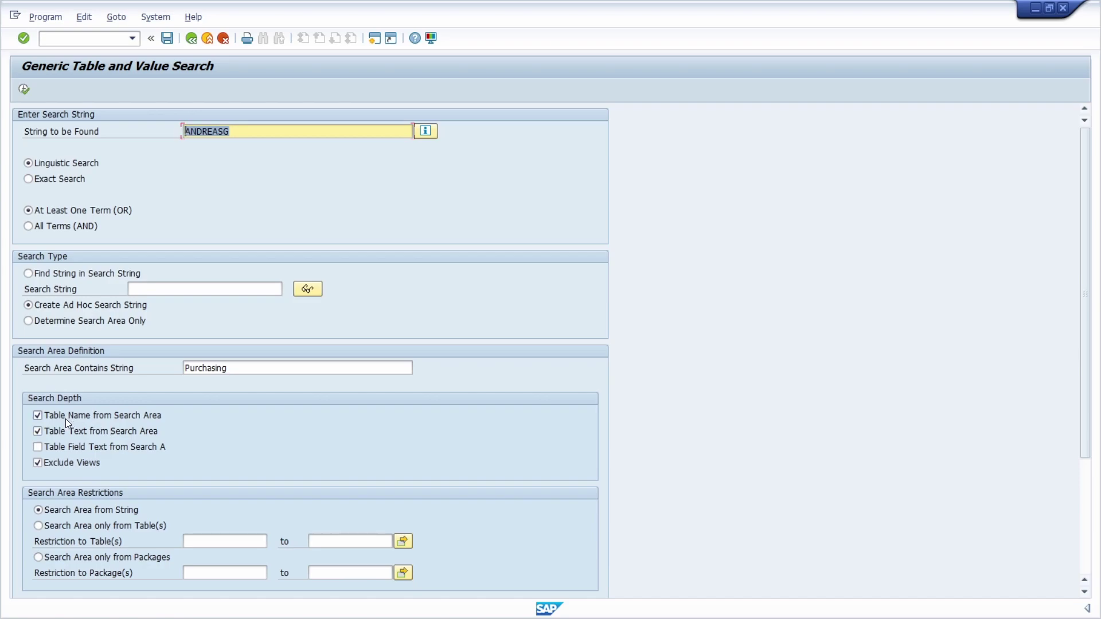
drag(234, 374, 178, 365)
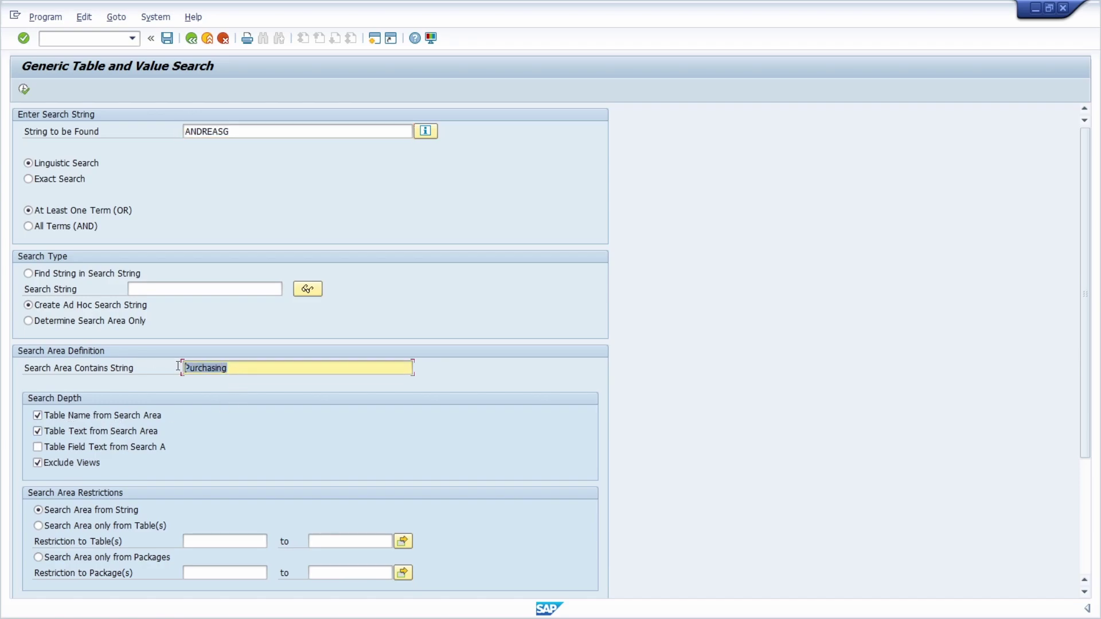
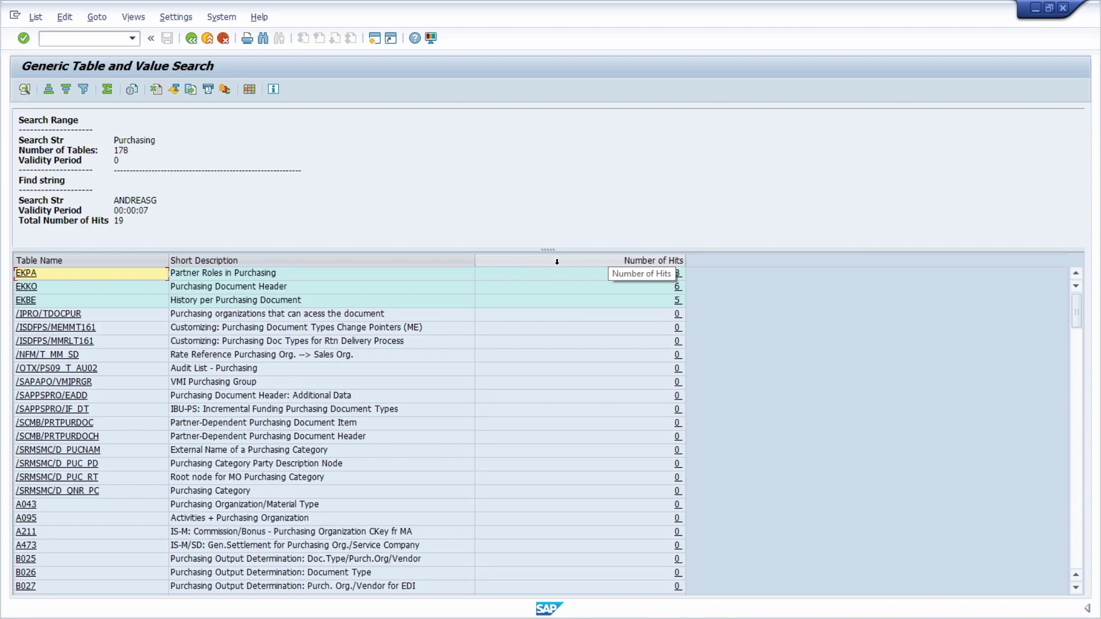
Step: Display the EKKO entries found, examine the Created by column and return to the hit list
click(678, 291)
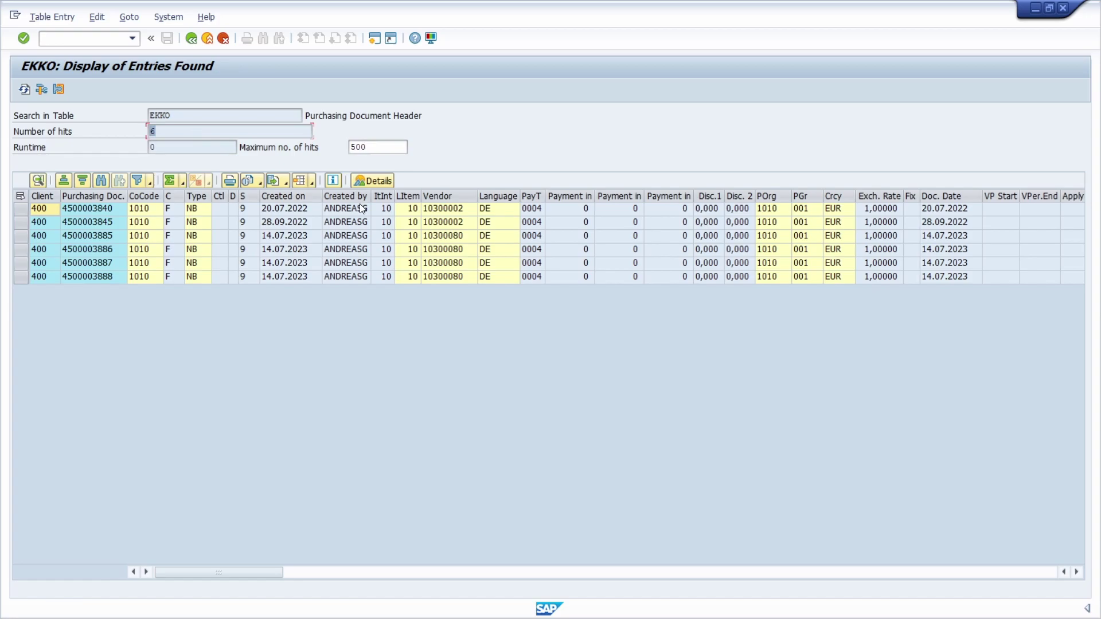
click(347, 196)
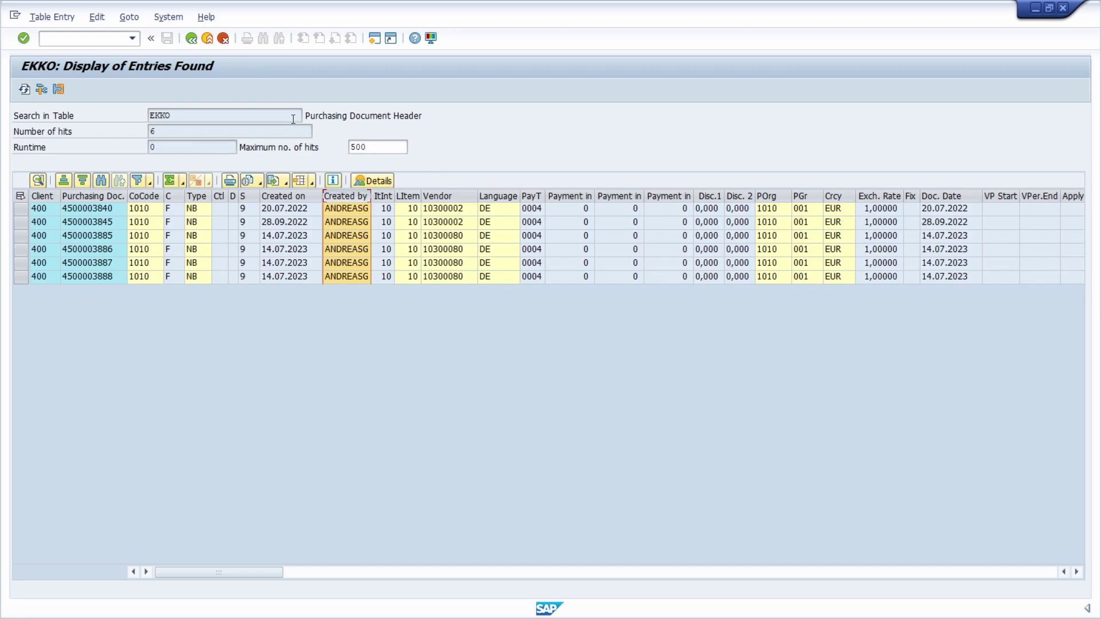
click(191, 38)
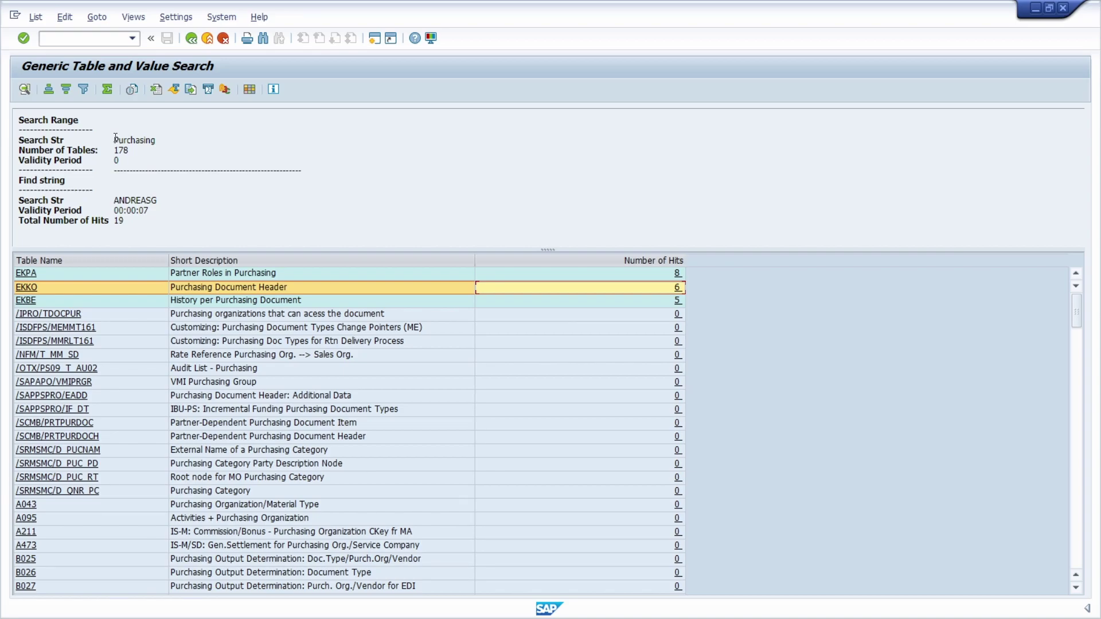
Step: Review the search strings used and the search area settings, and return to the central search functions
drag(116, 140, 198, 144)
drag(114, 201, 215, 204)
click(194, 41)
scroll(108, 421, down, 5)
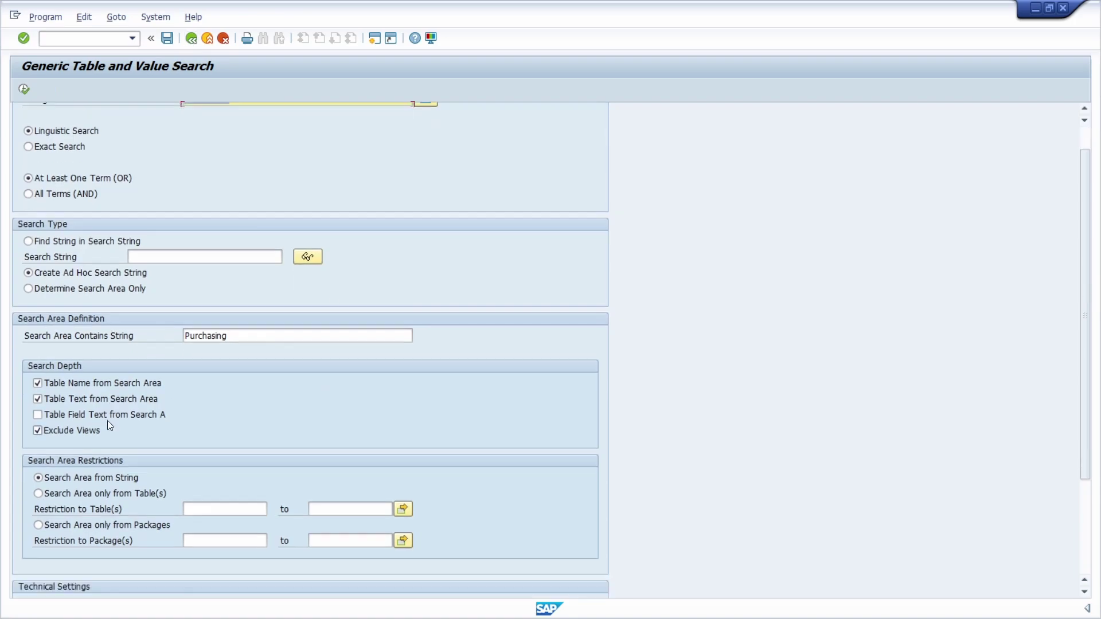
scroll(123, 414, up, 2)
scroll(125, 410, up, 3)
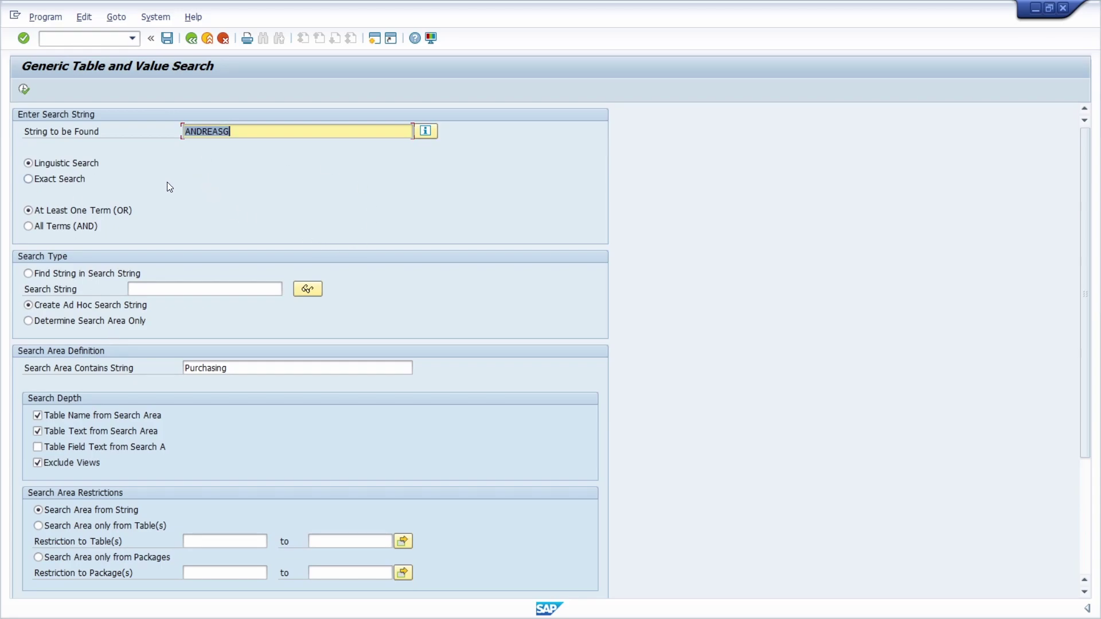
click(188, 40)
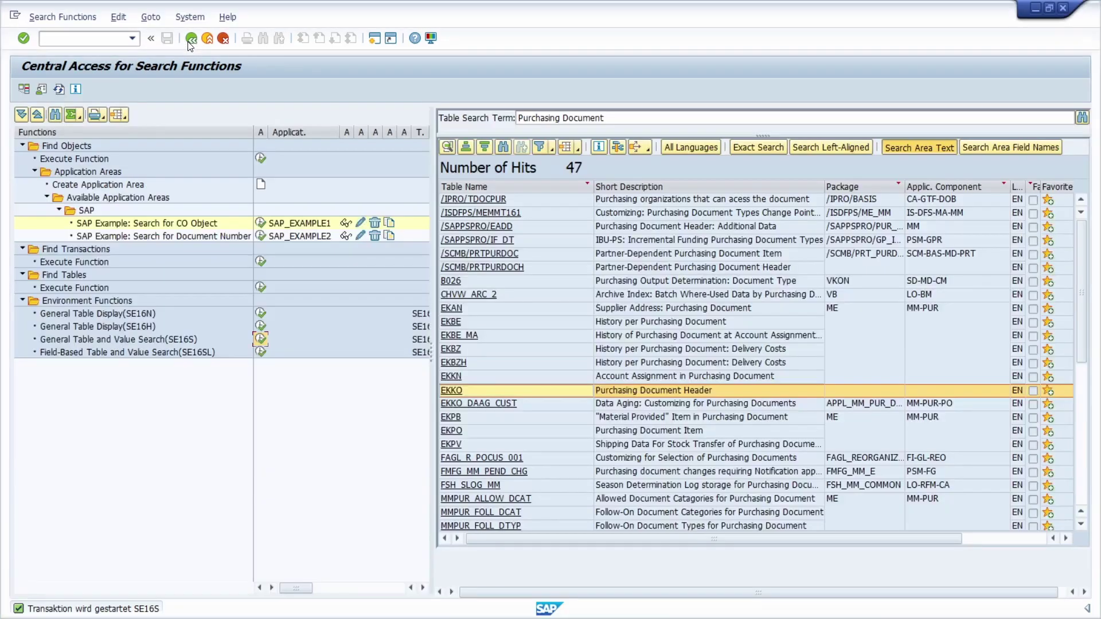
Step: Start Field-Based Table and Value Search (SE16SL) and enter "ERP UP" as the purpose of search
click(261, 354)
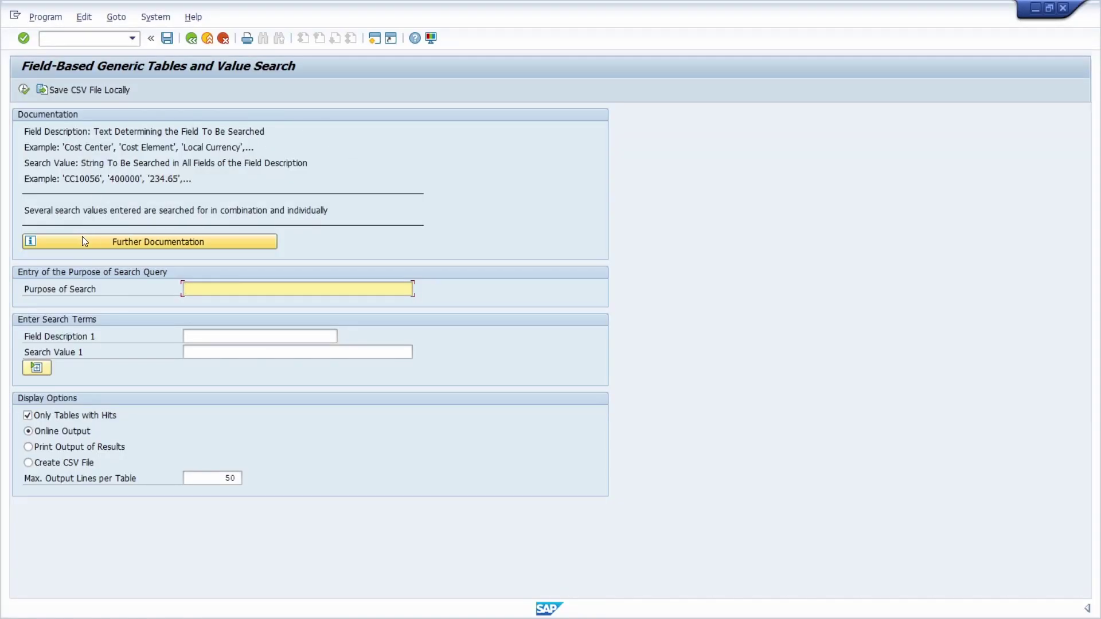
click(93, 243)
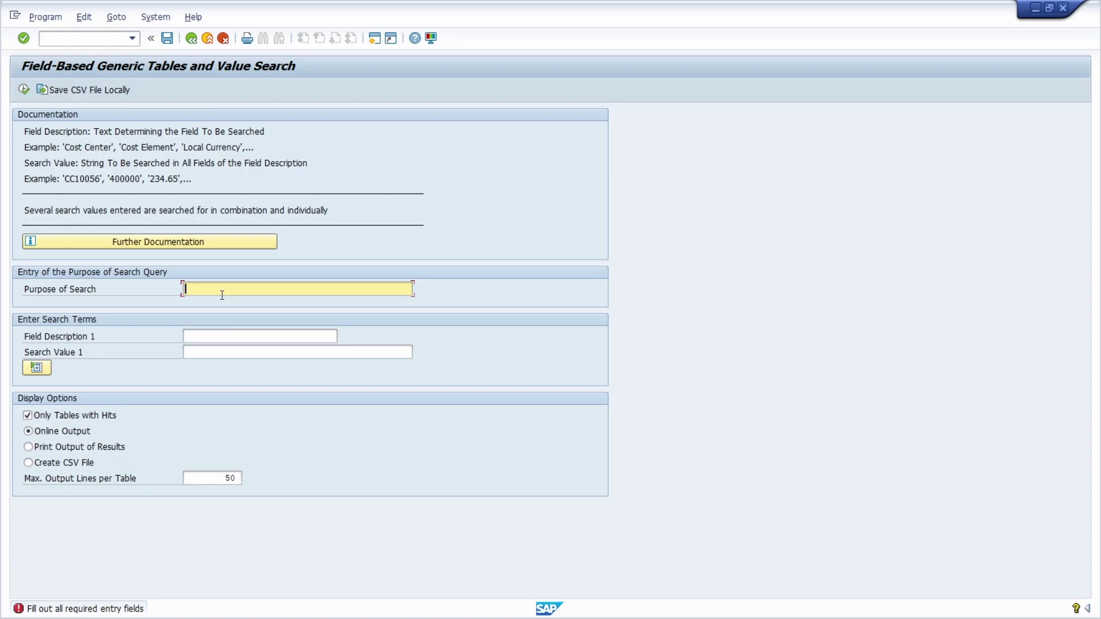
text(ERP UP)
Step: Search field description ERNAM for the creator's user name and select the EKKO Purchasing Document Header row in the results
click(121, 336)
click(256, 336)
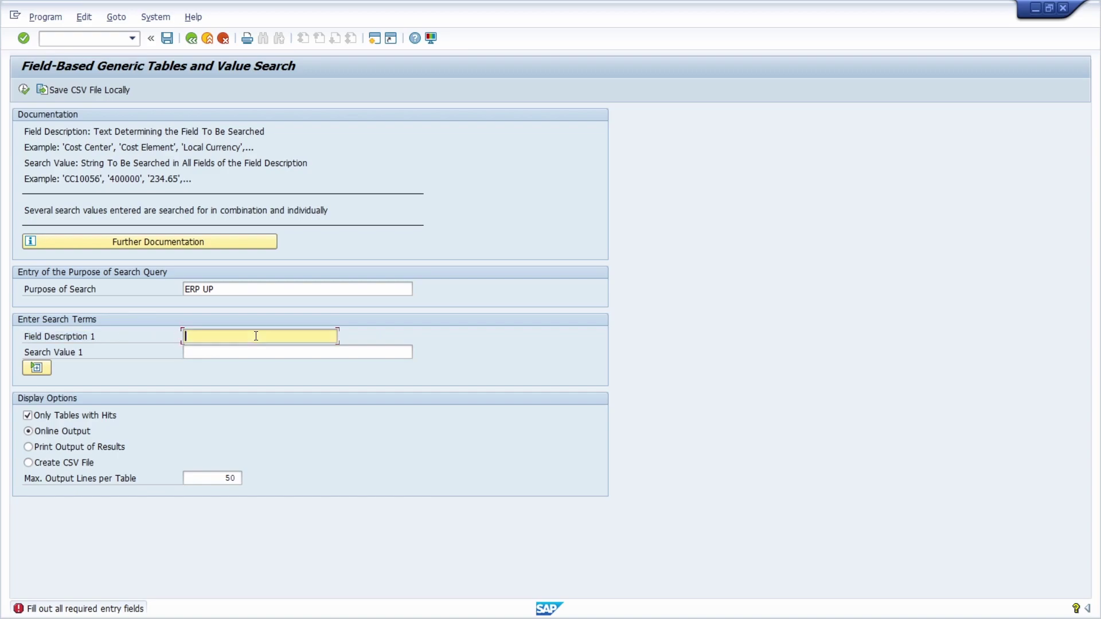
text(ERNAM)
key(shift+Home)
click(246, 354)
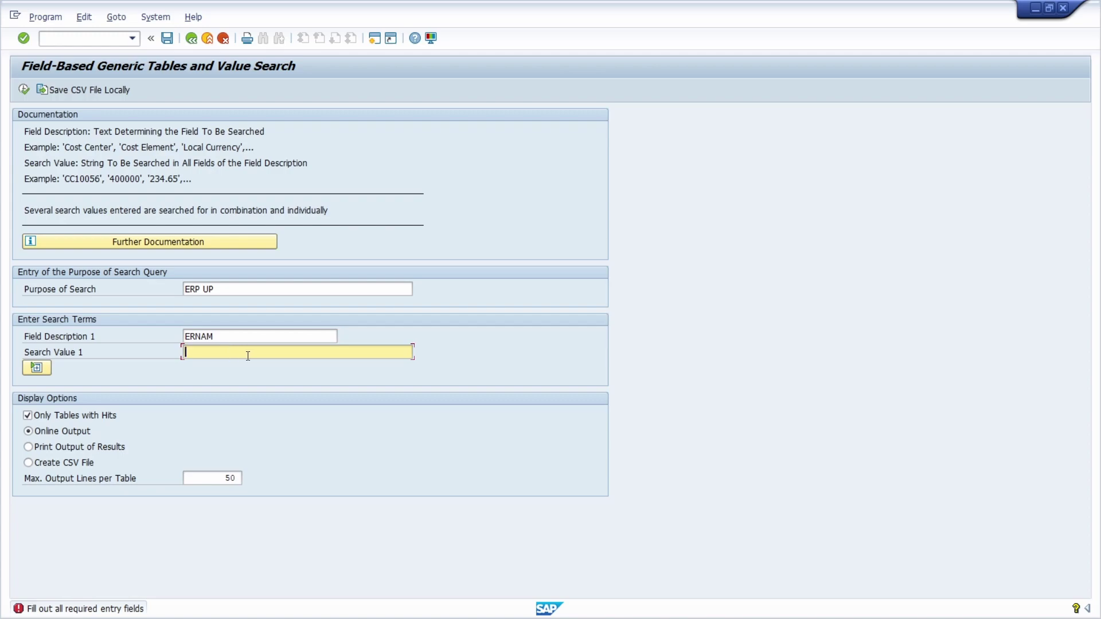
text(ANDREASG)
click(23, 89)
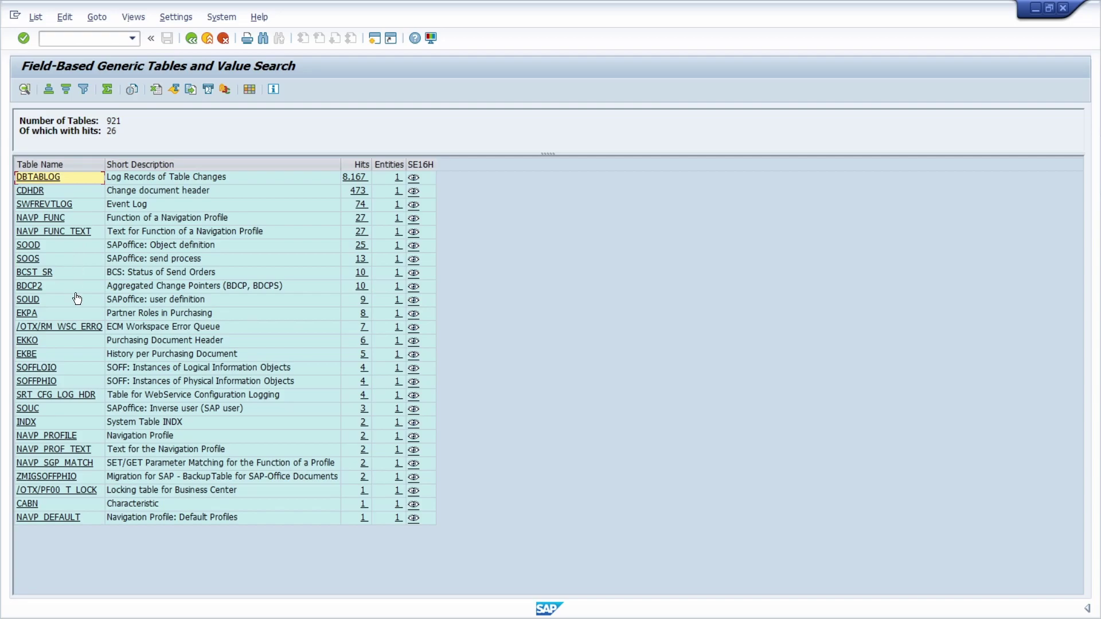
click(205, 342)
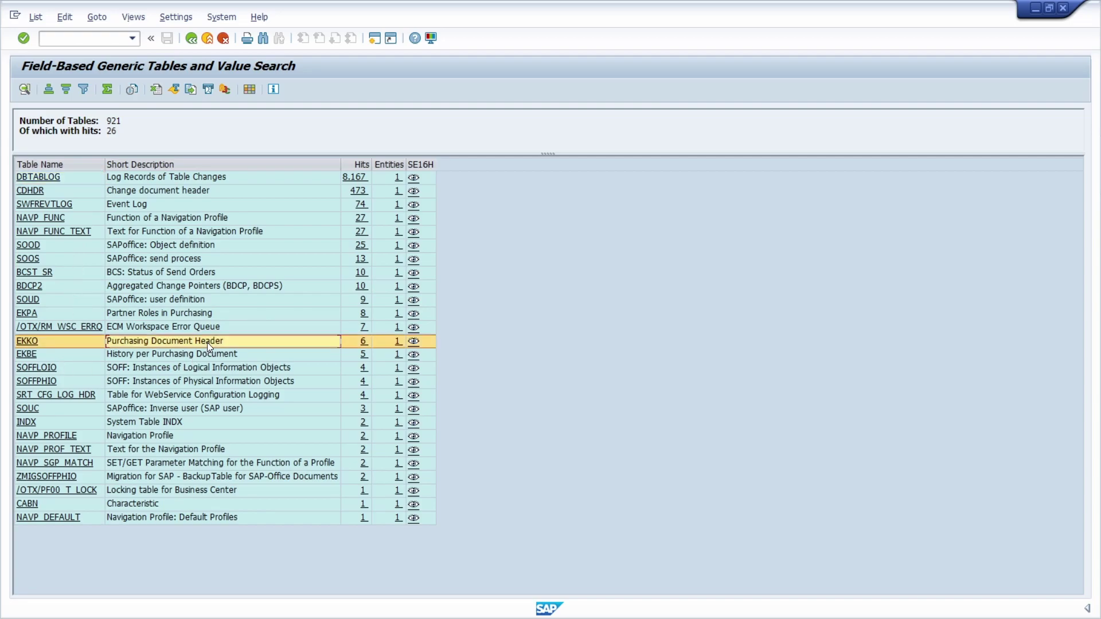
Step: Display the EKKO results in SE16H, review the row drilldown characteristics without choosing any, and return to the hit list
click(414, 343)
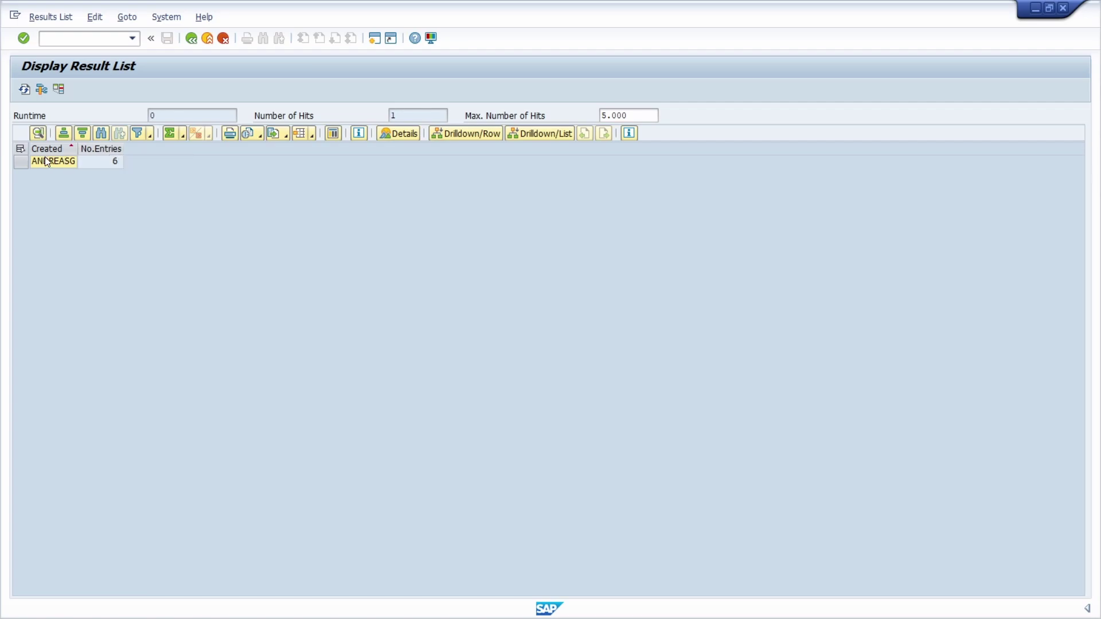
click(470, 133)
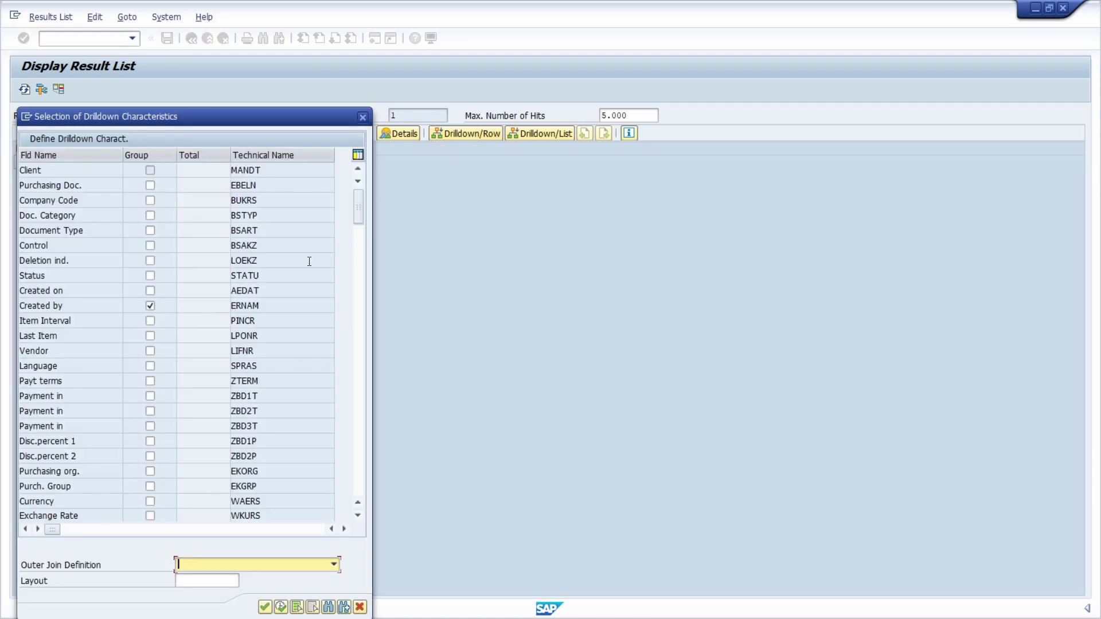
click(362, 117)
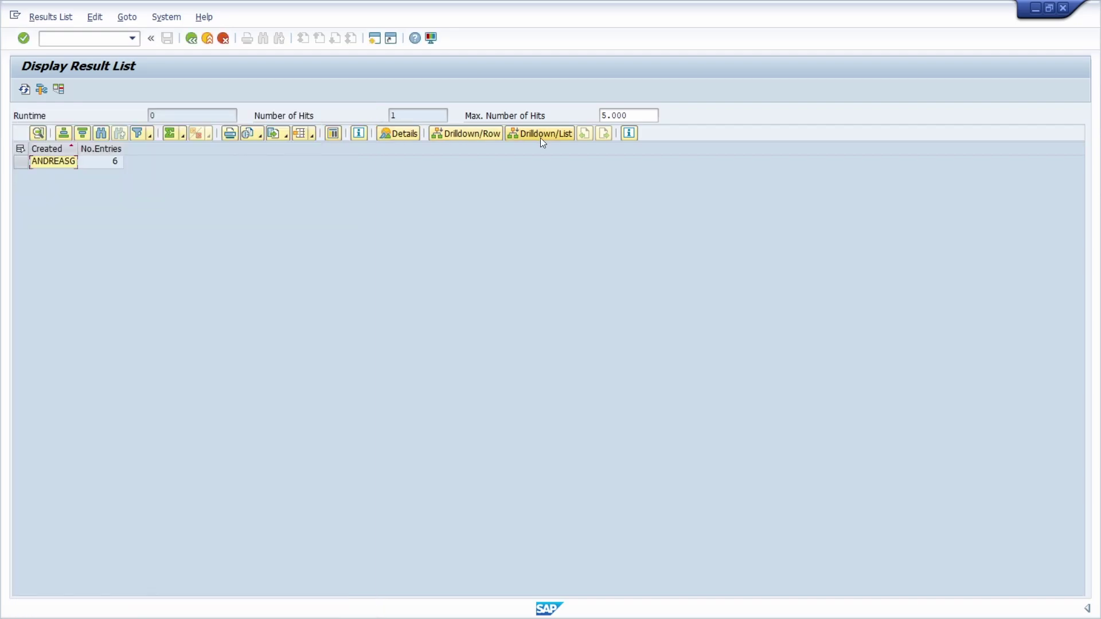
click(192, 39)
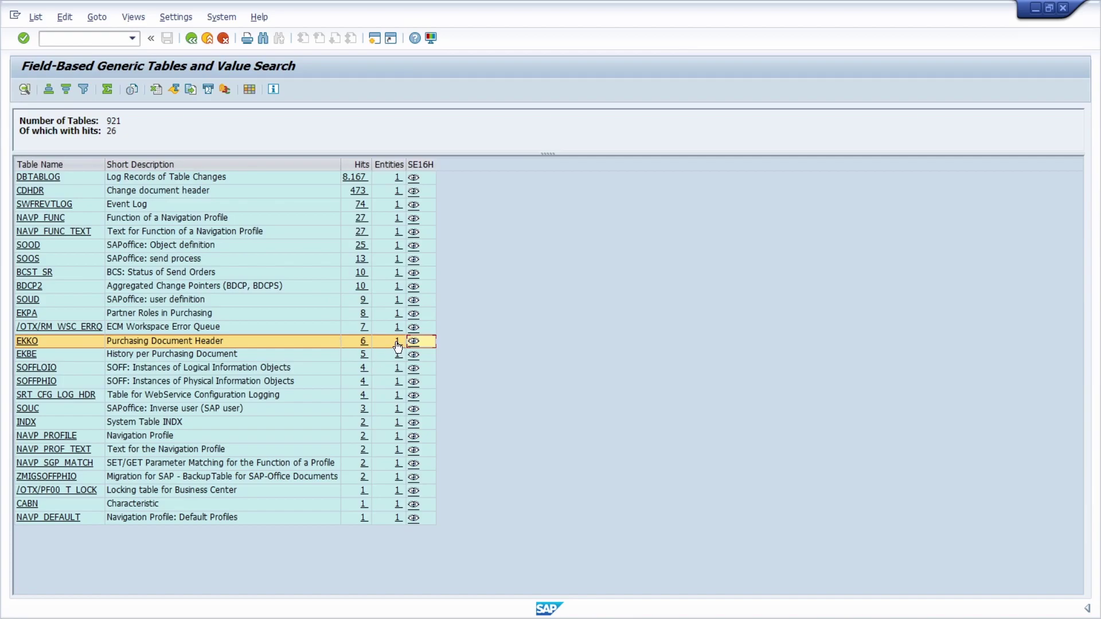
Step: Check the matching field name for EKKO, display its found entries, examine the Created by column and return to the hit list
click(397, 343)
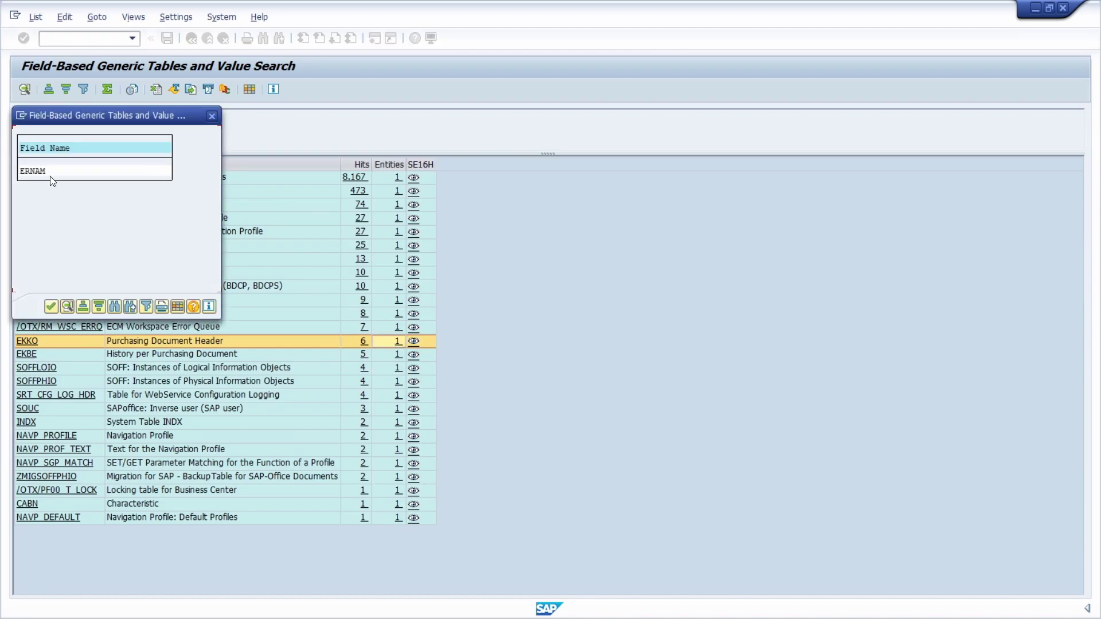
click(211, 116)
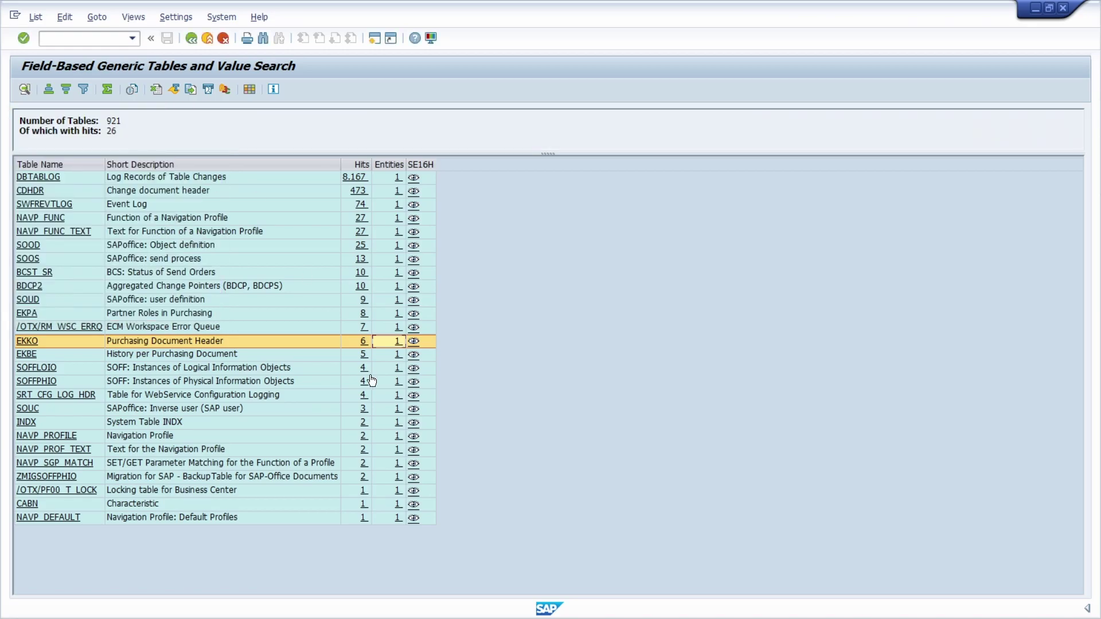
click(363, 343)
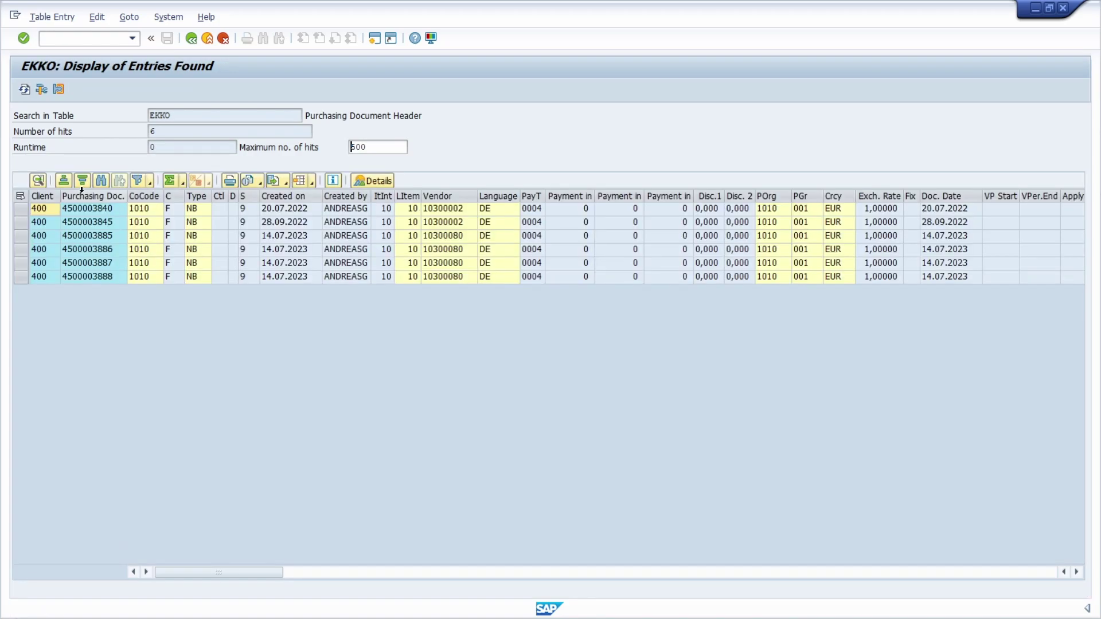
click(363, 190)
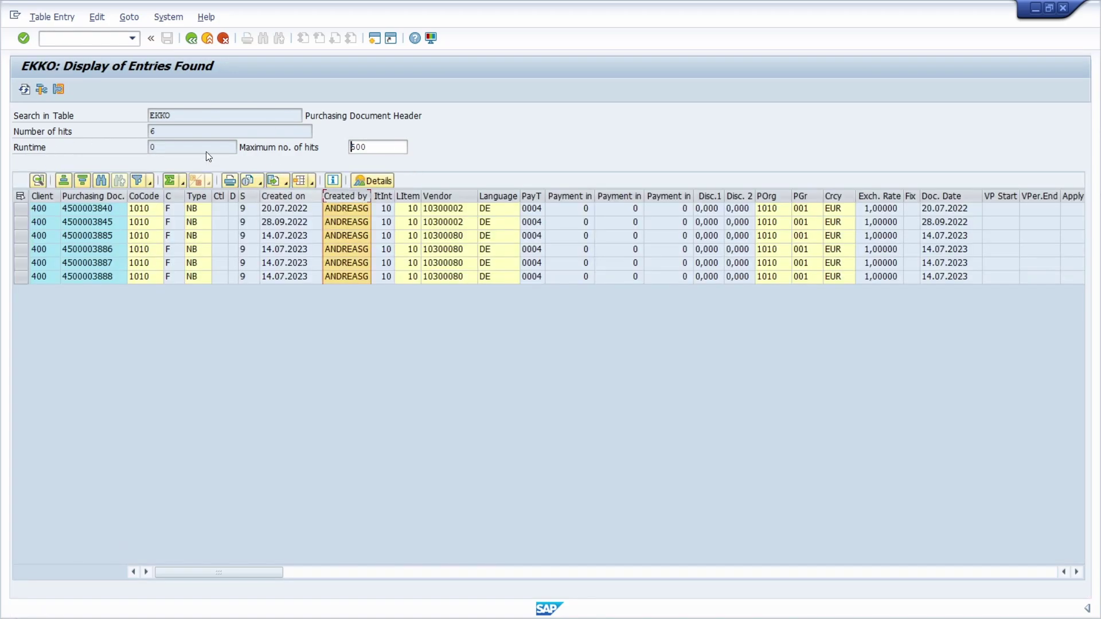
click(190, 40)
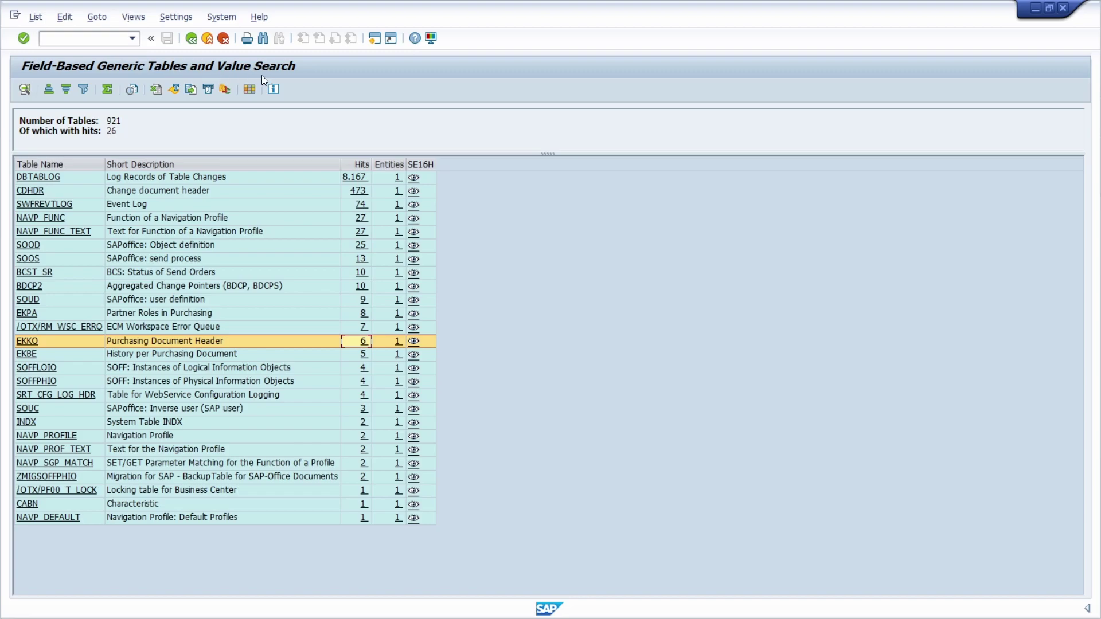
Step: Leave the hit list and start Vendor Line Item Display with transaction FBL1N
click(192, 39)
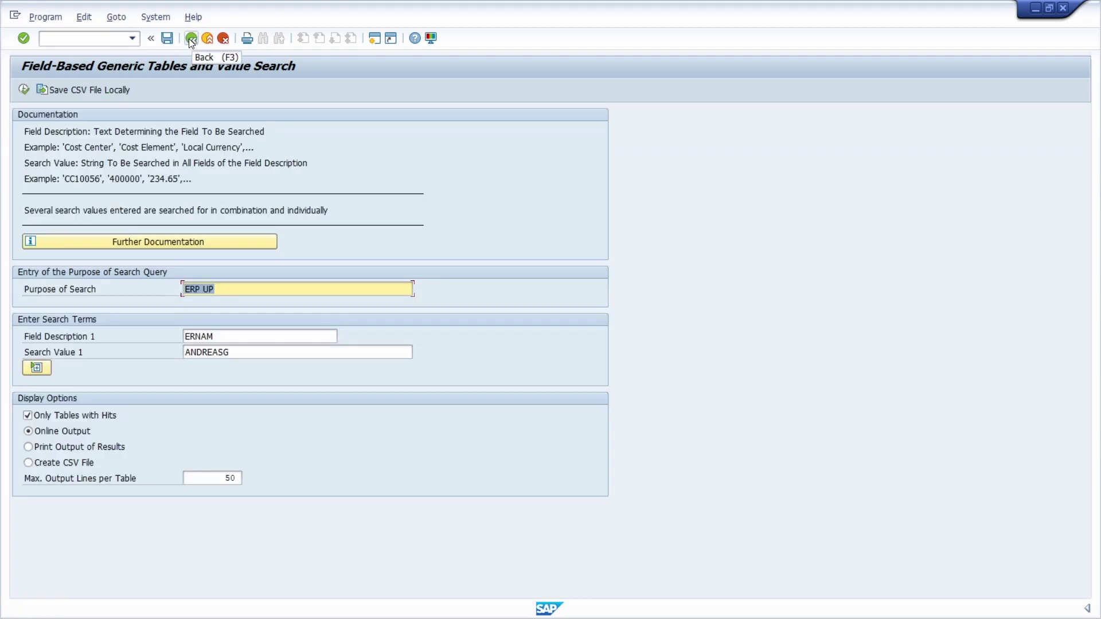
click(86, 41)
text(/)
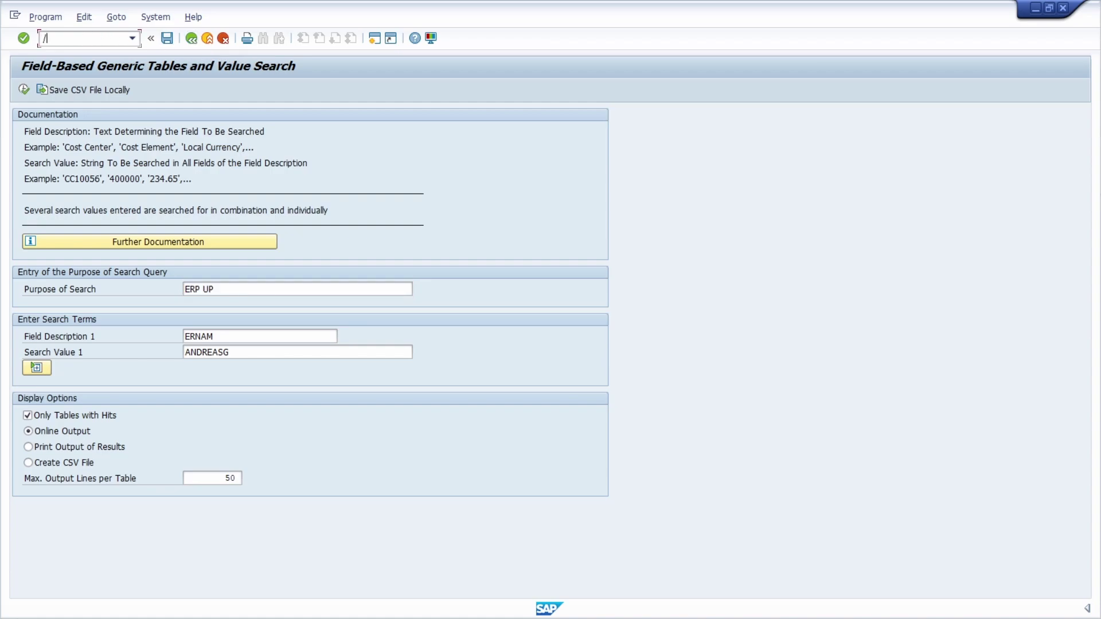
text(nfbl1n)
key(Return)
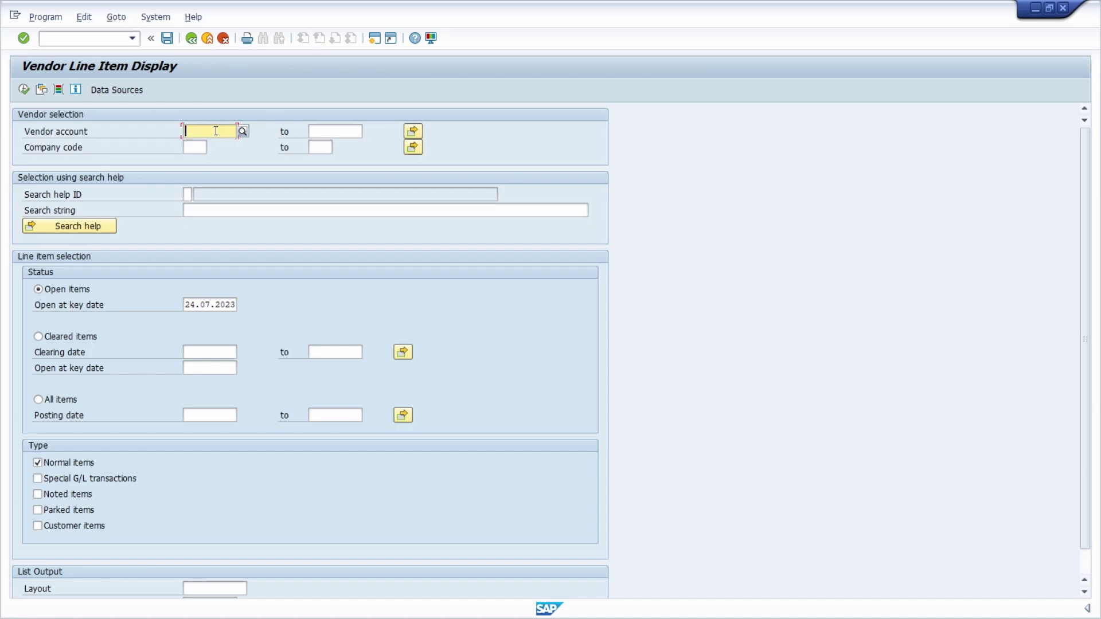
Step: Display the technical information of the Vendor account field and open its table LFA1 in the Dictionary
key(F1)
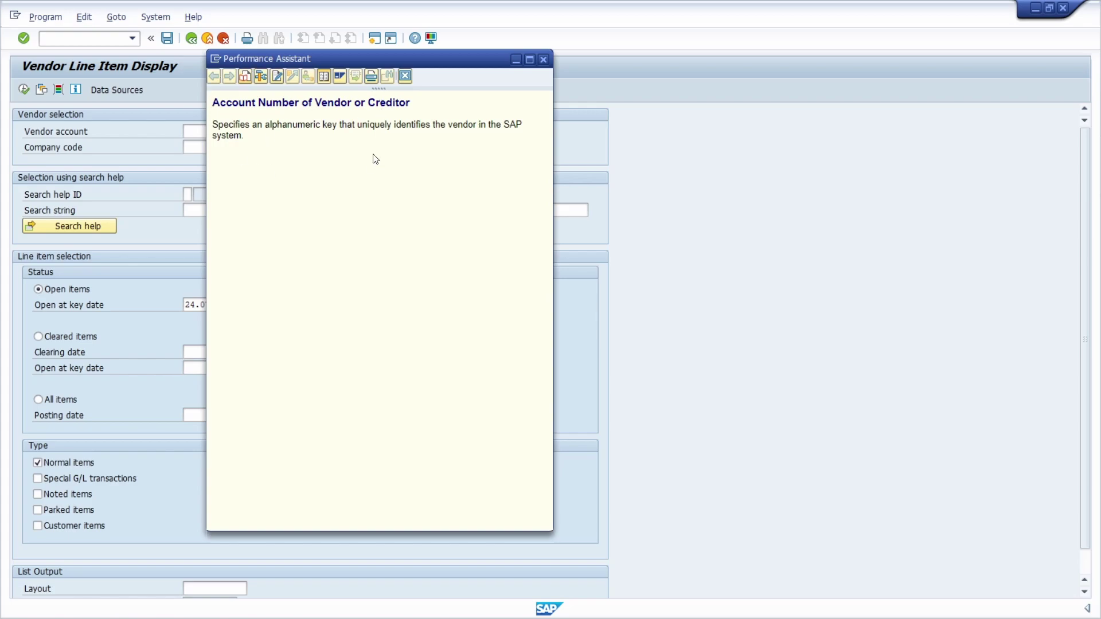
click(260, 74)
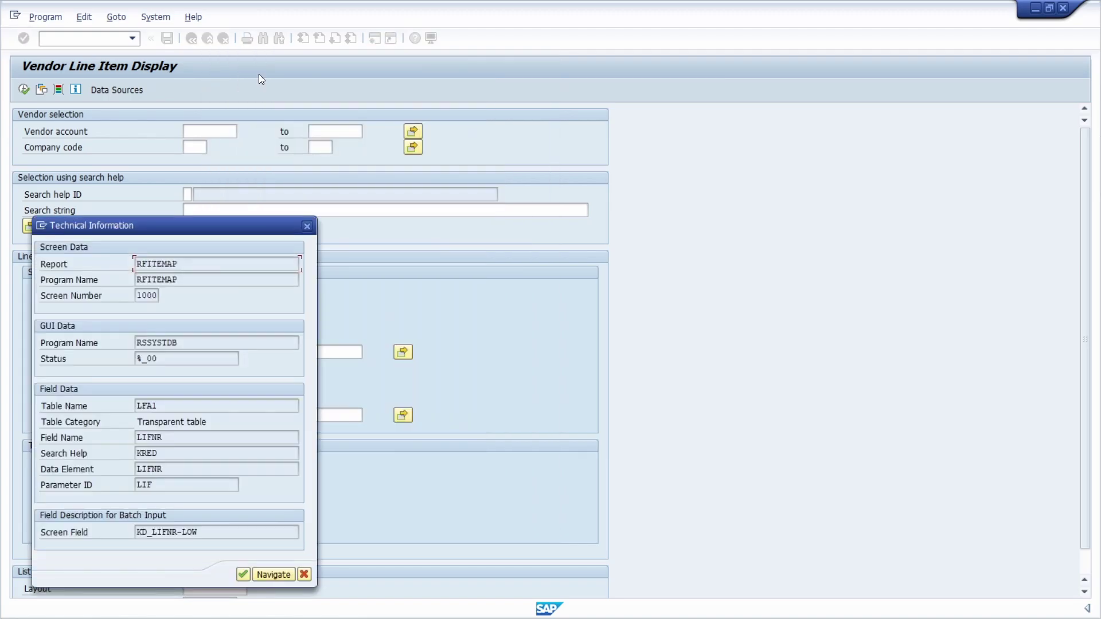
drag(157, 406, 106, 404)
double_click(154, 406)
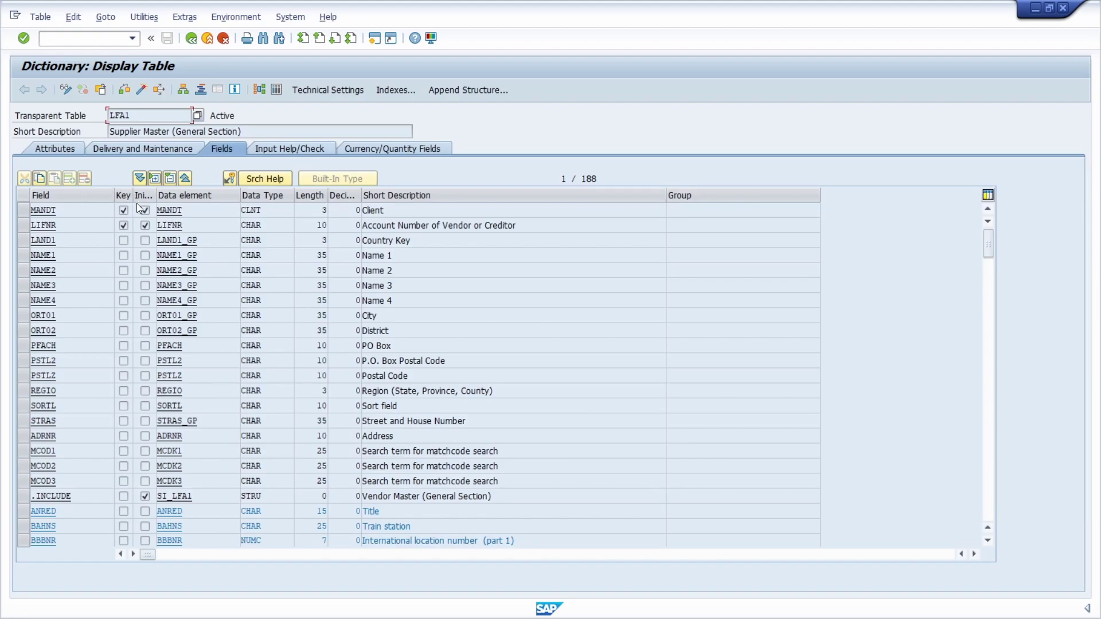
Step: Return from the LFA1 table display, highlight the table name and close the technical information and field help
key(F3)
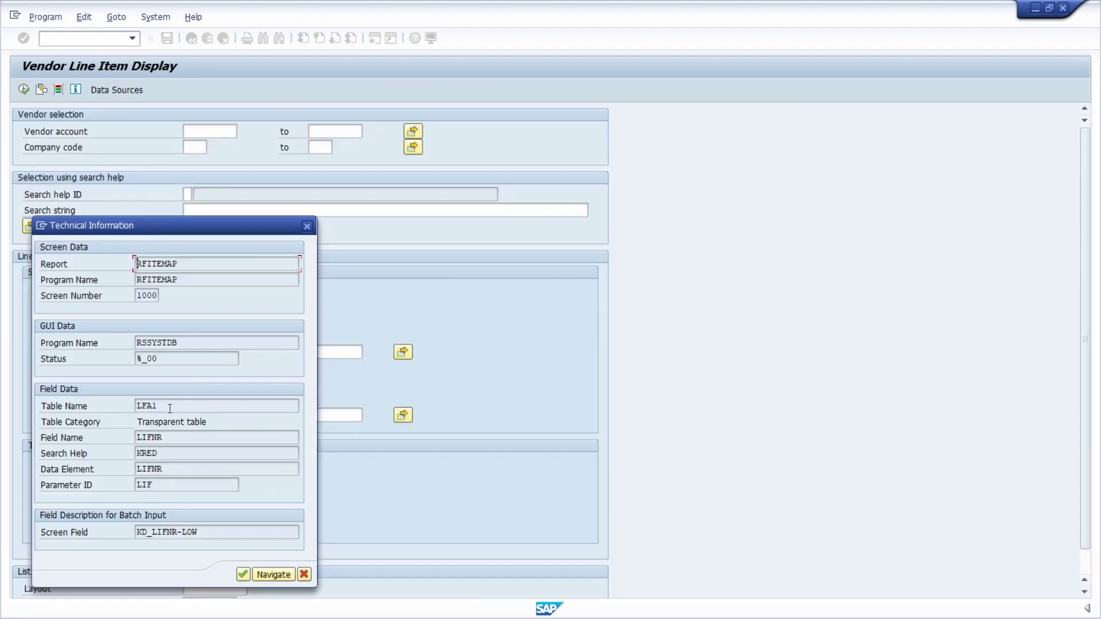
double_click(206, 408)
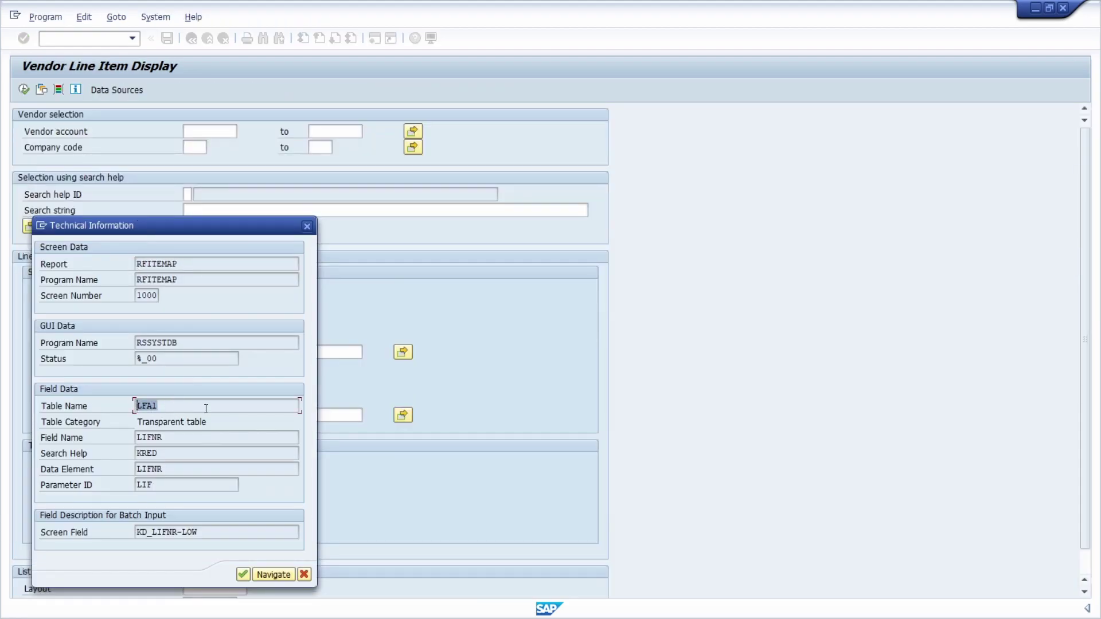
click(311, 228)
click(542, 59)
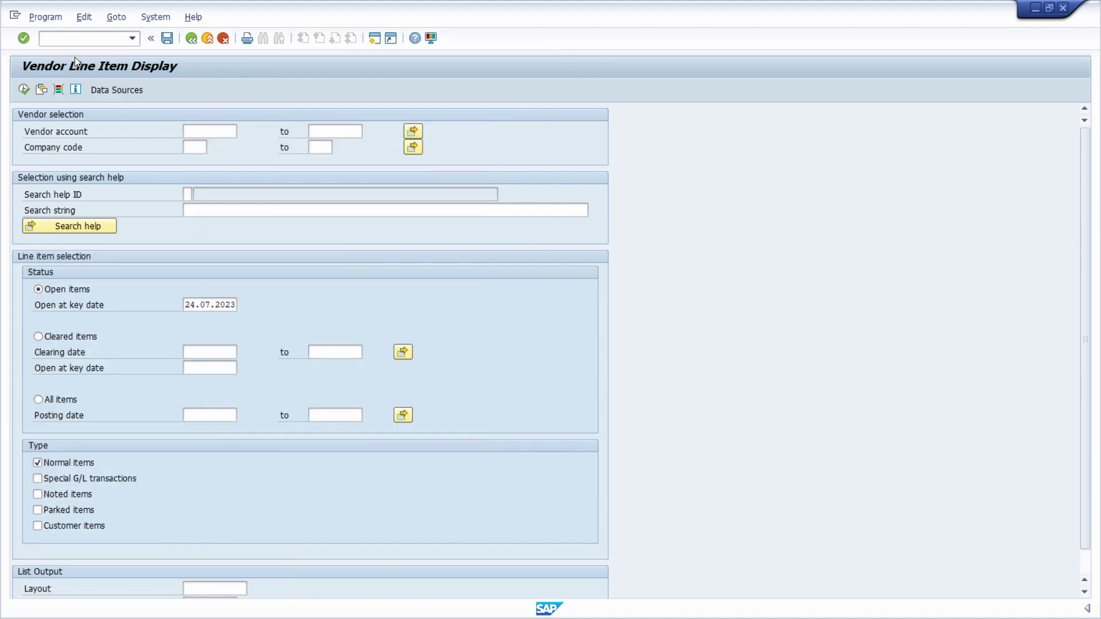
Step: Start the purchase order display with transaction ME23N
click(74, 39)
text(/nme23n)
key(Return)
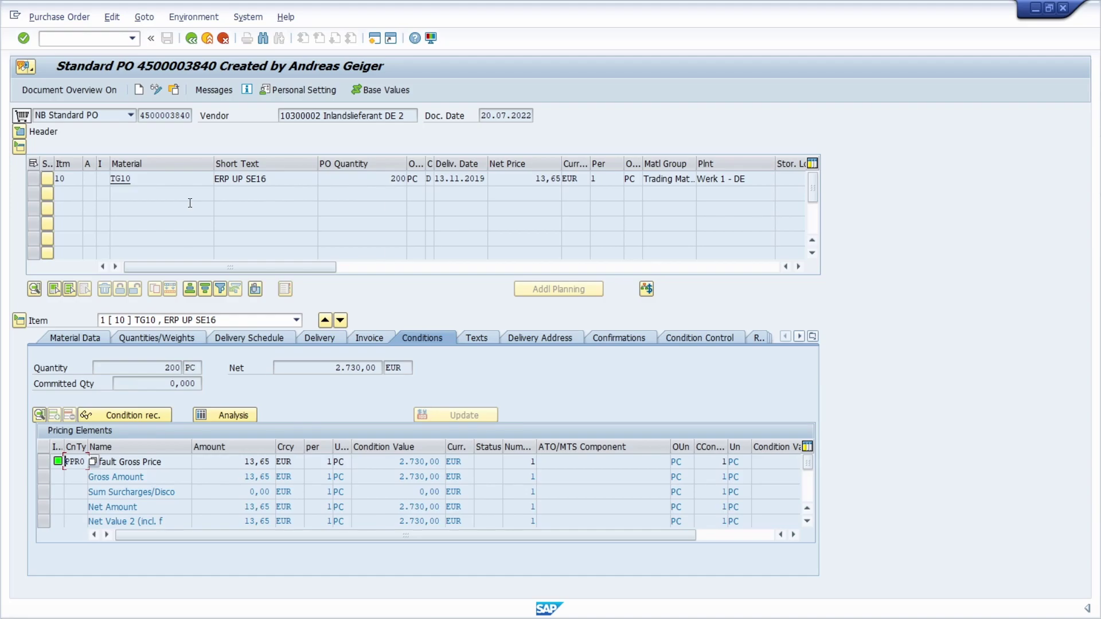
Step: Display the technical information of the Goods receipt indicator in the purchase order item's delivery data
click(317, 338)
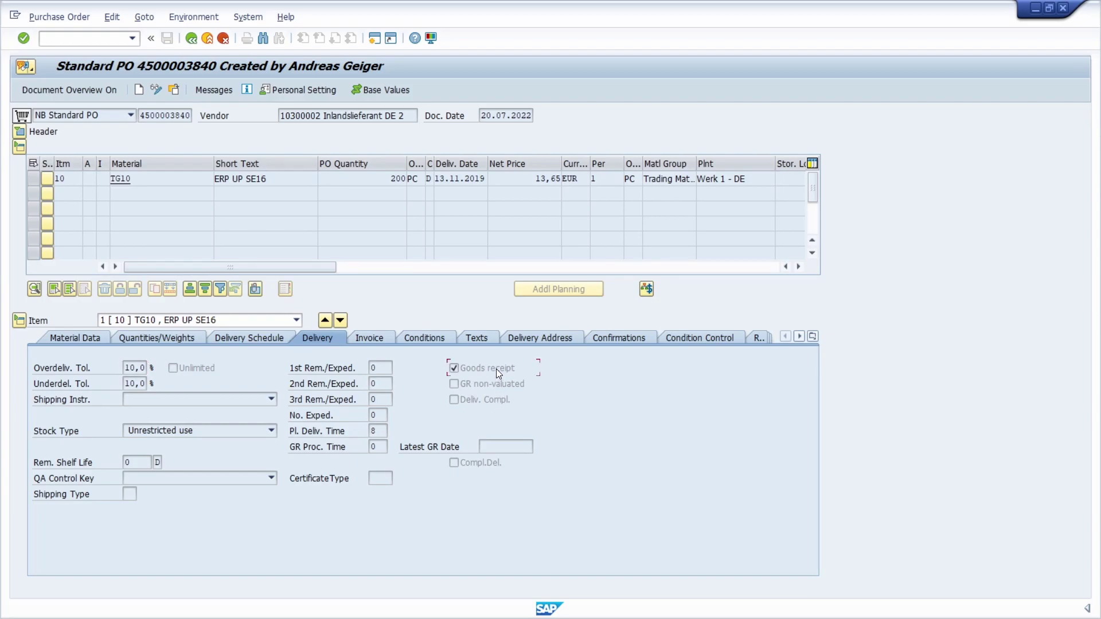
key(F1)
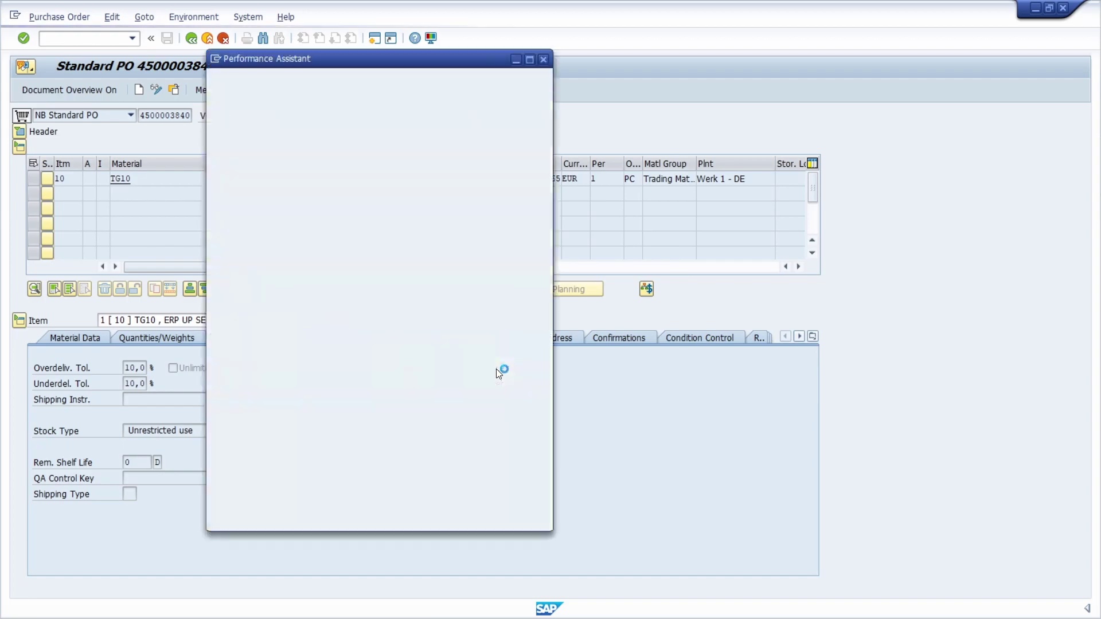
click(260, 75)
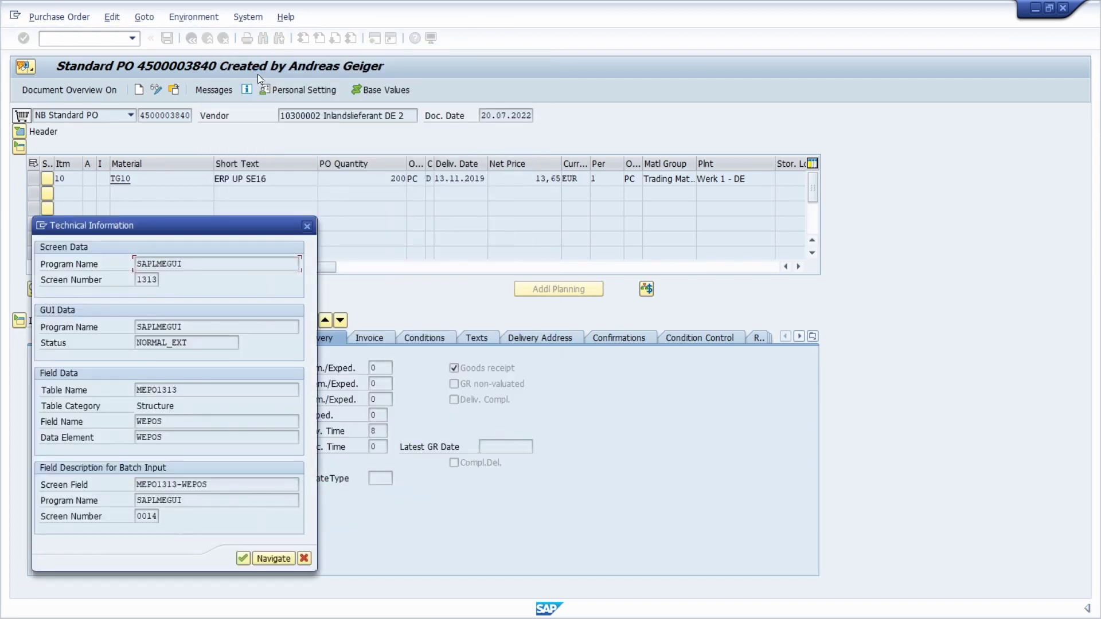
Step: Open structure MEPO1313 in the Dictionary and display the data element WEPOS of its Goods Receipt Indicator component
double_click(186, 391)
double_click(175, 436)
double_click(140, 391)
double_click(166, 390)
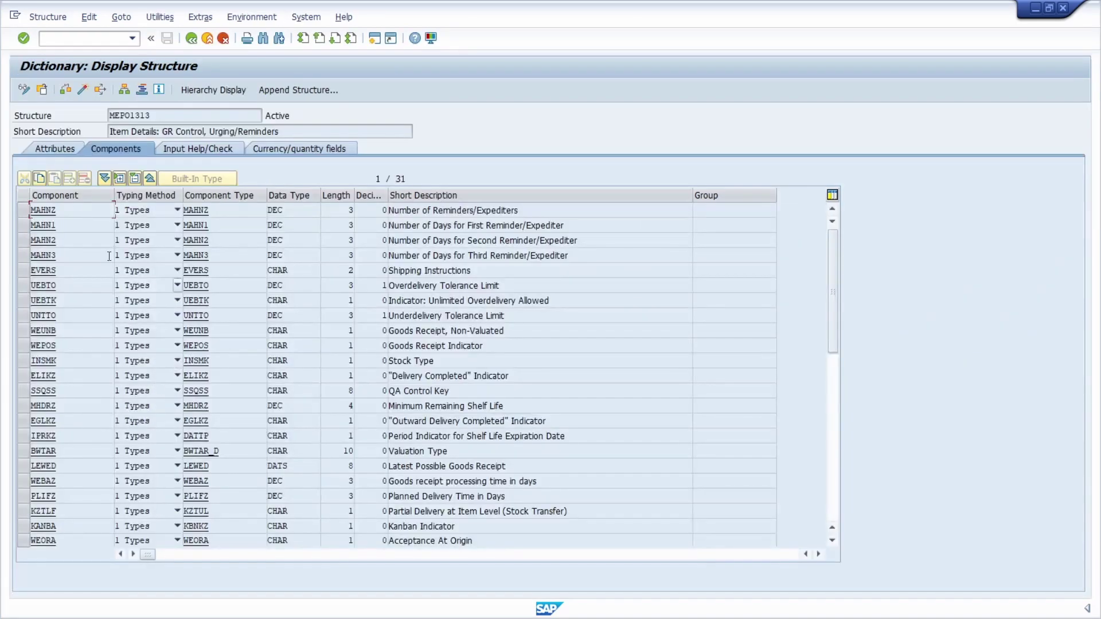
drag(54, 116, 11, 115)
click(62, 115)
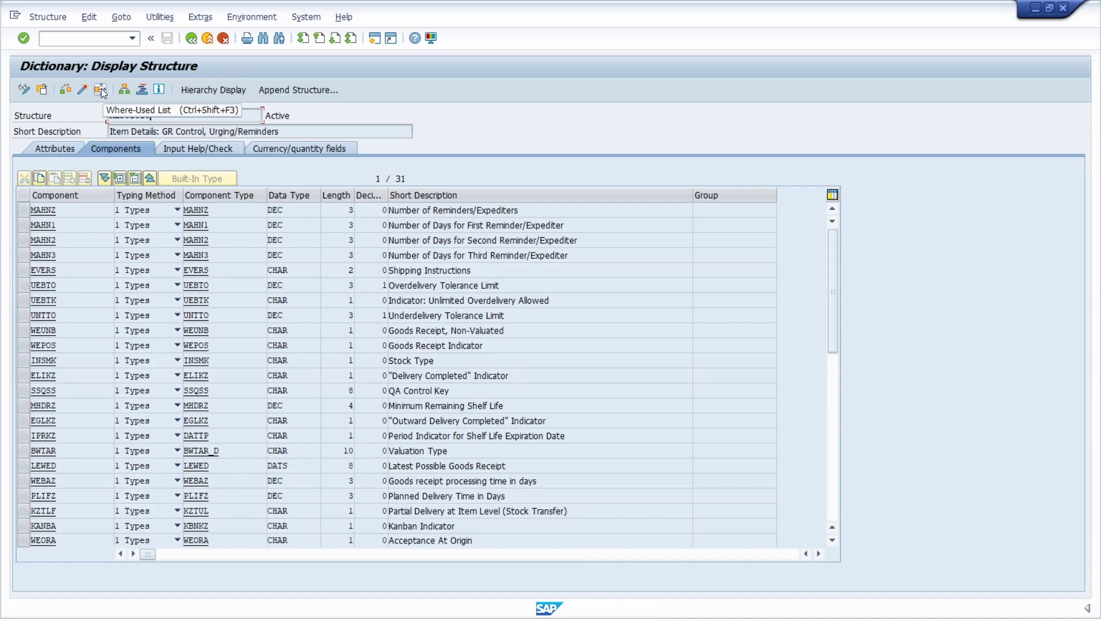
double_click(205, 346)
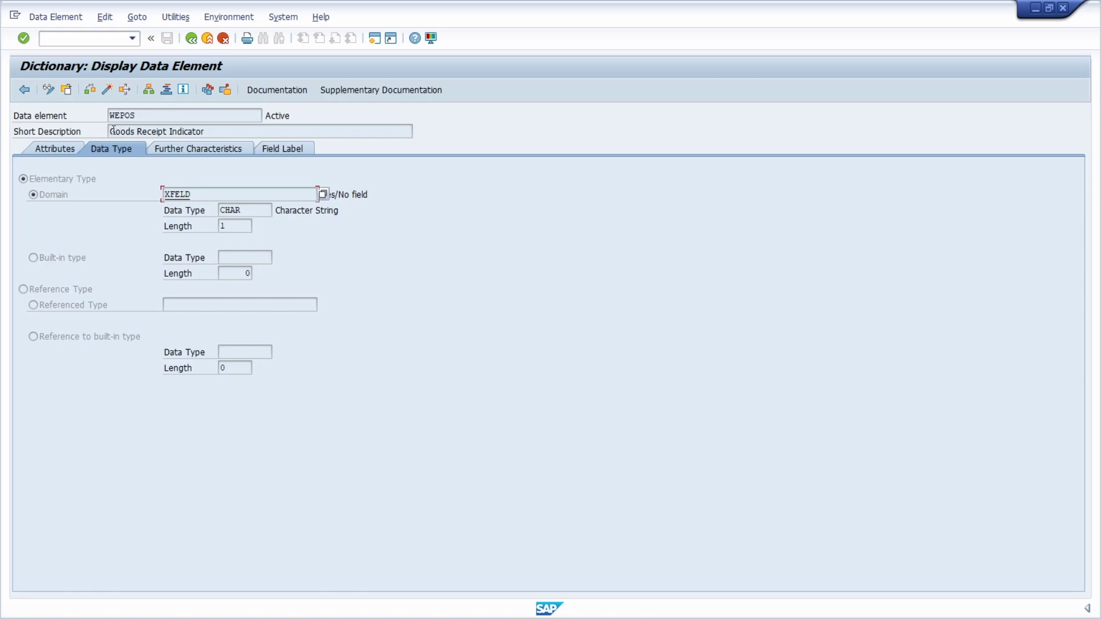
Step: Run the where-used list for data element WEPOS in table fields and open table EKPO from the results
double_click(150, 117)
click(124, 90)
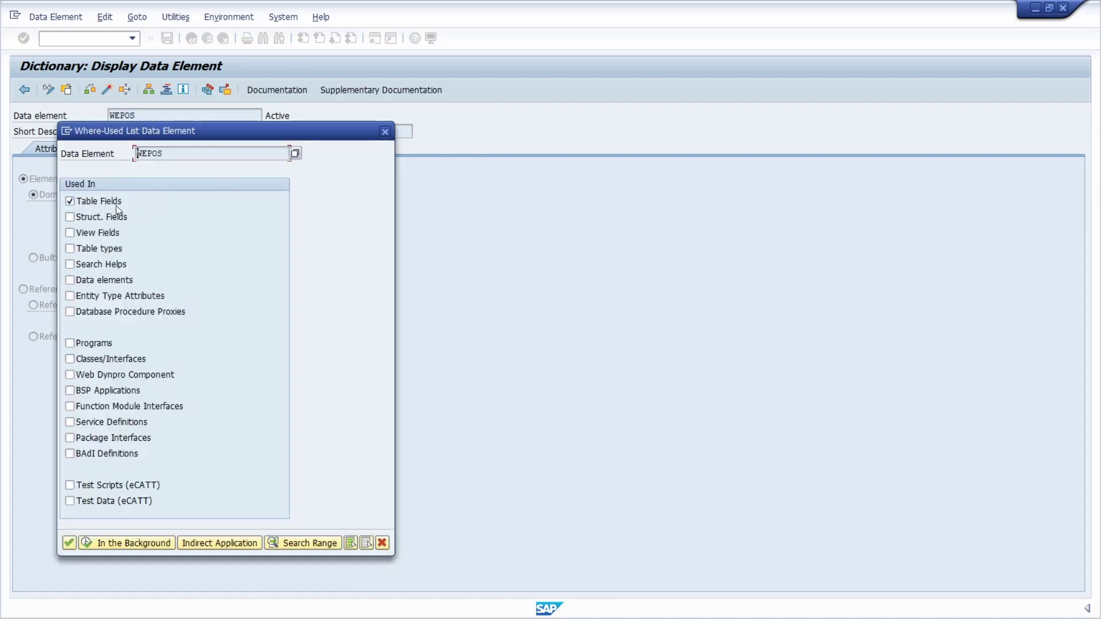
click(67, 544)
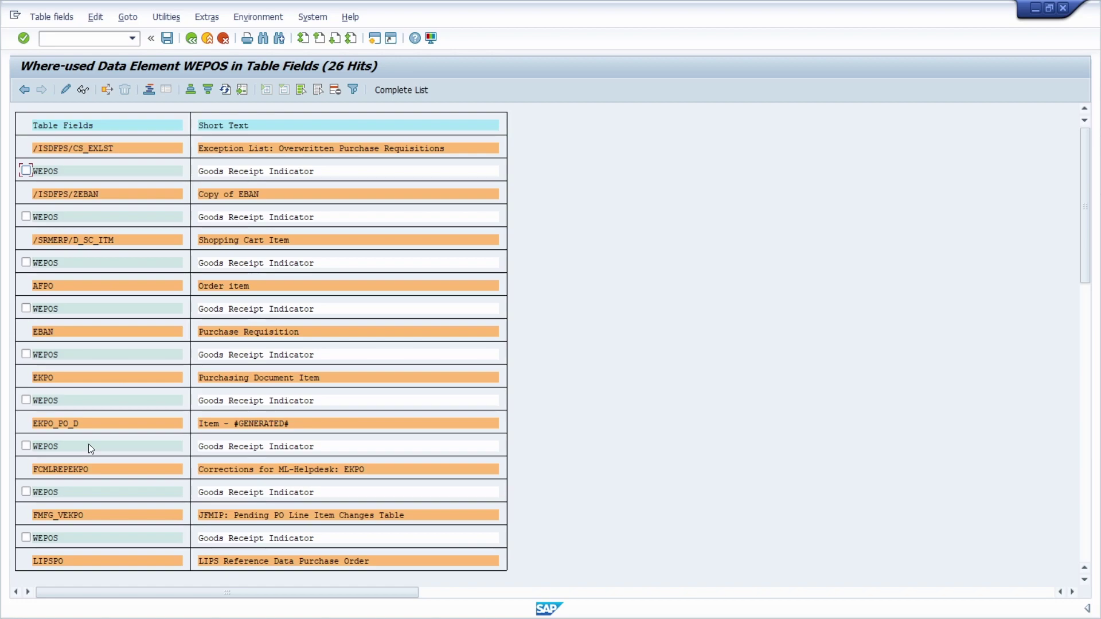
click(47, 380)
double_click(51, 405)
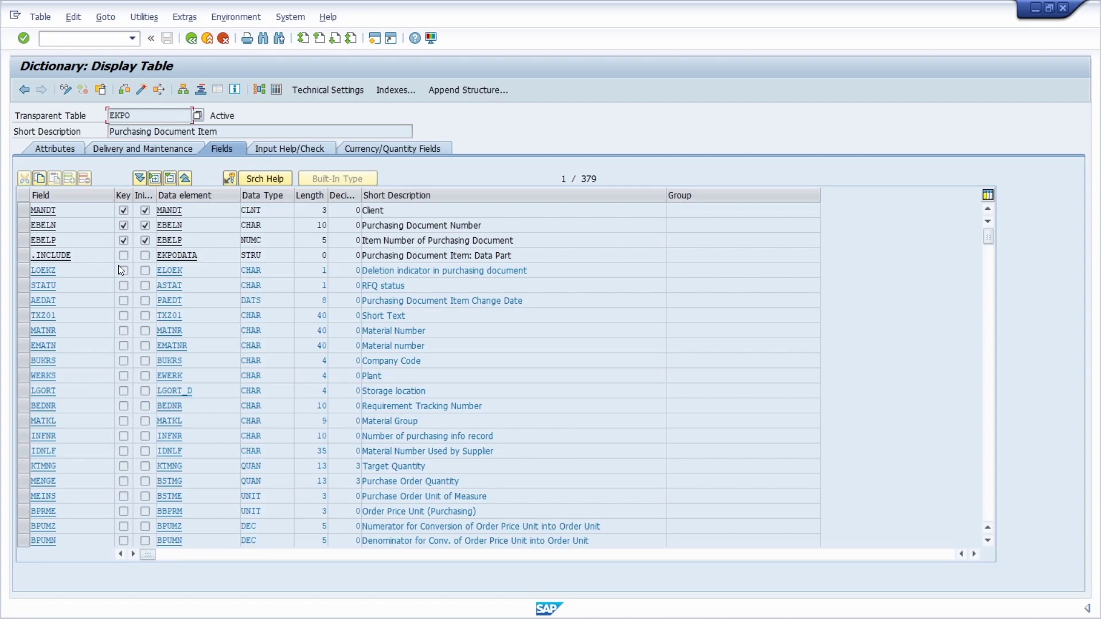
Step: Start the Repository Information System with SE84 and open the ABAP Dictionary search for table fields
click(78, 41)
text(/nse84)
key(Return)
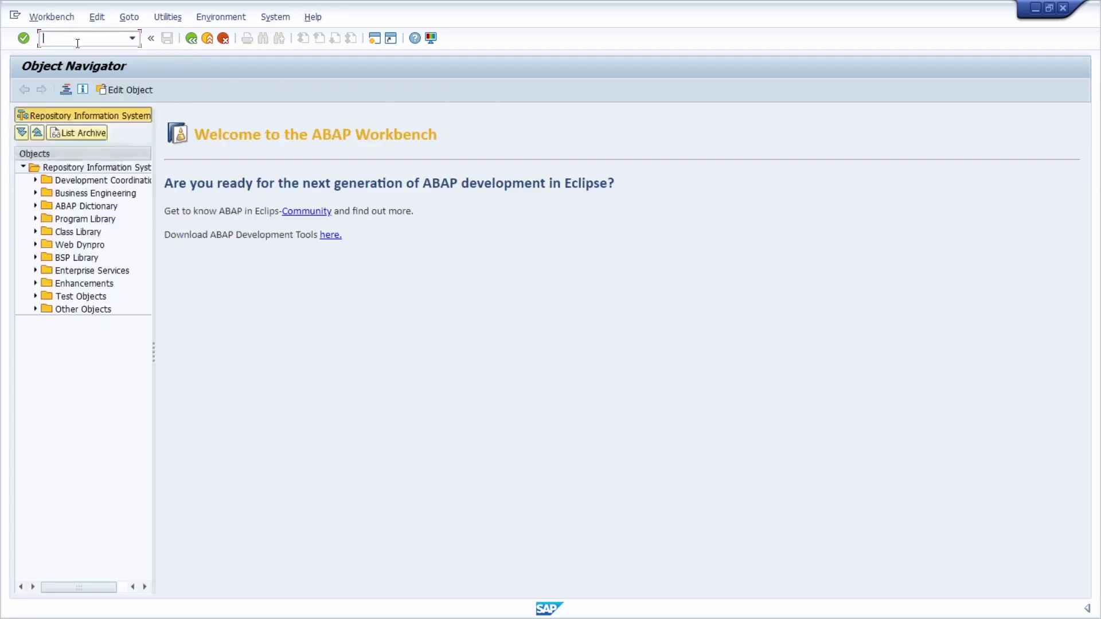
click(35, 206)
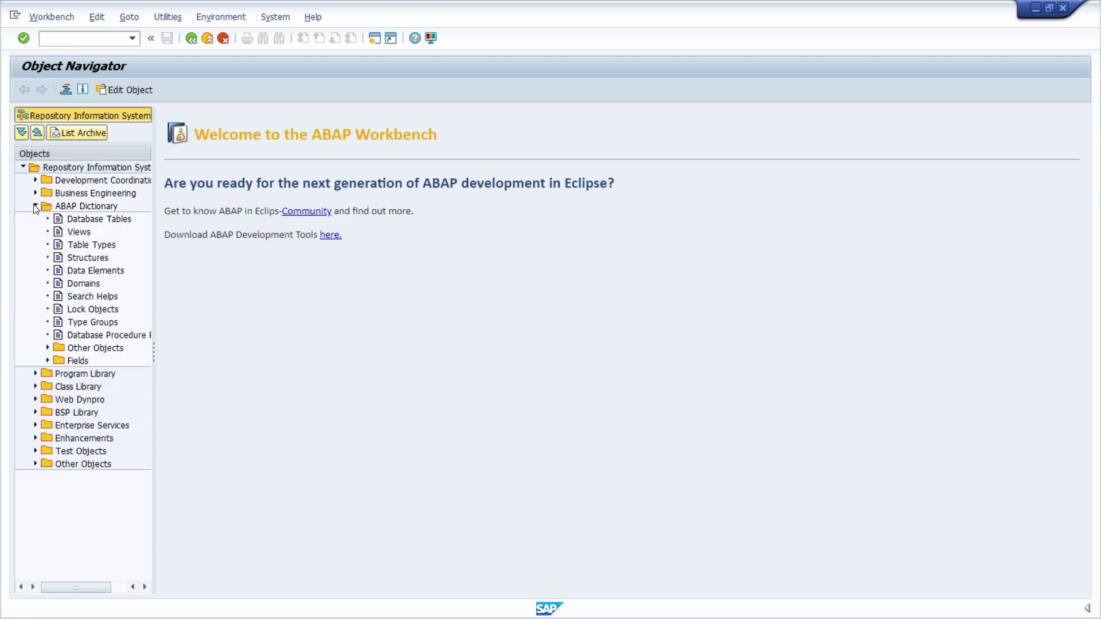
click(48, 360)
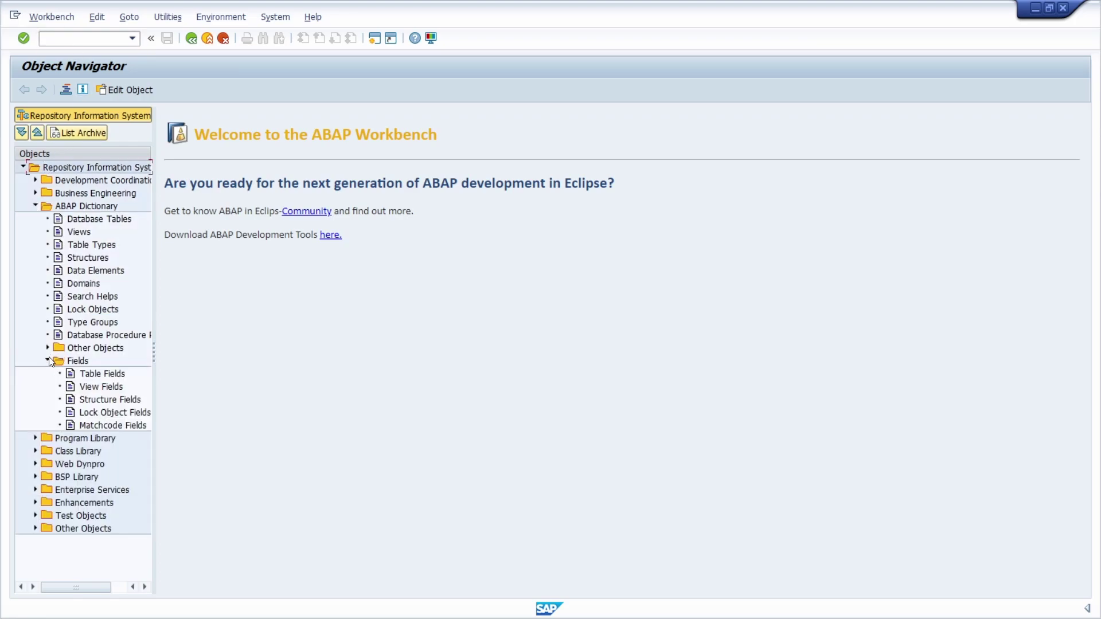
double_click(93, 376)
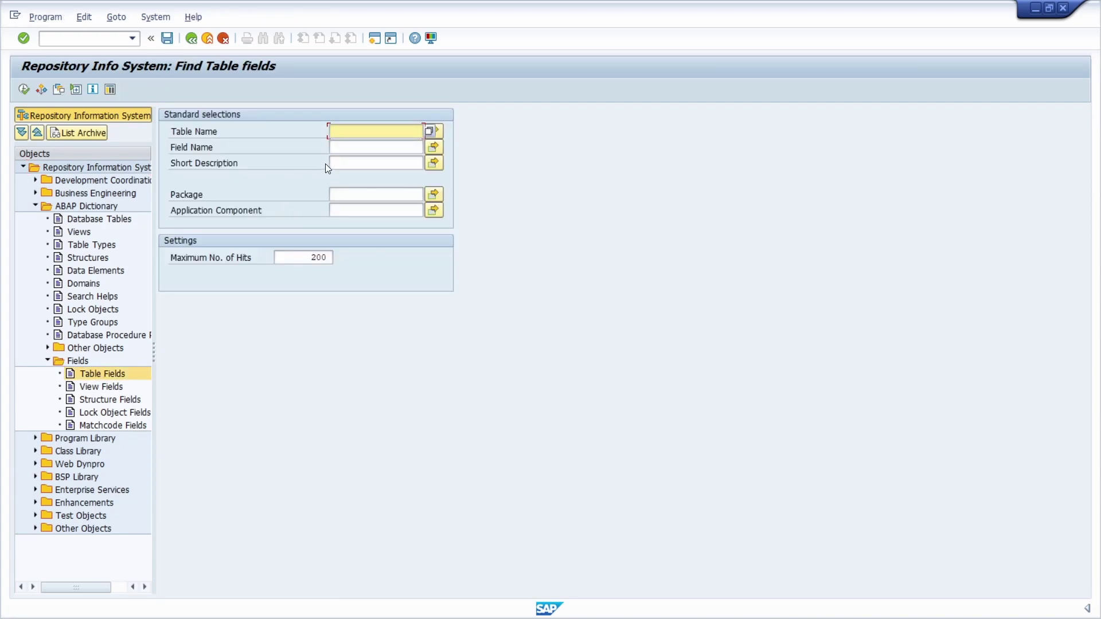
Step: Search the repository for table fields with the field name WEPOS
drag(230, 147, 161, 148)
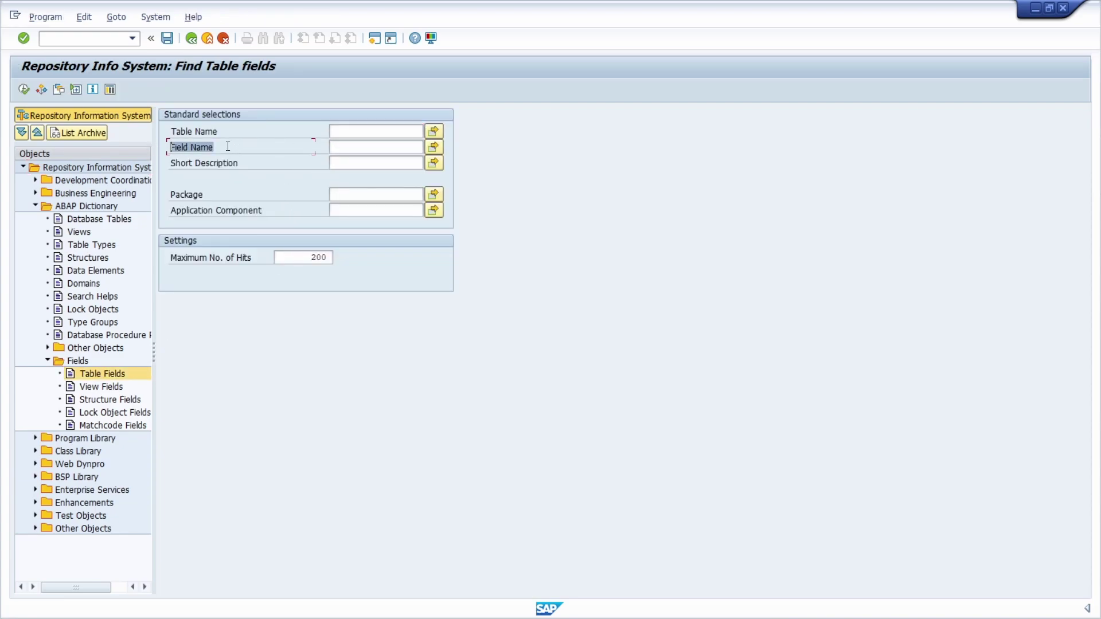
click(367, 146)
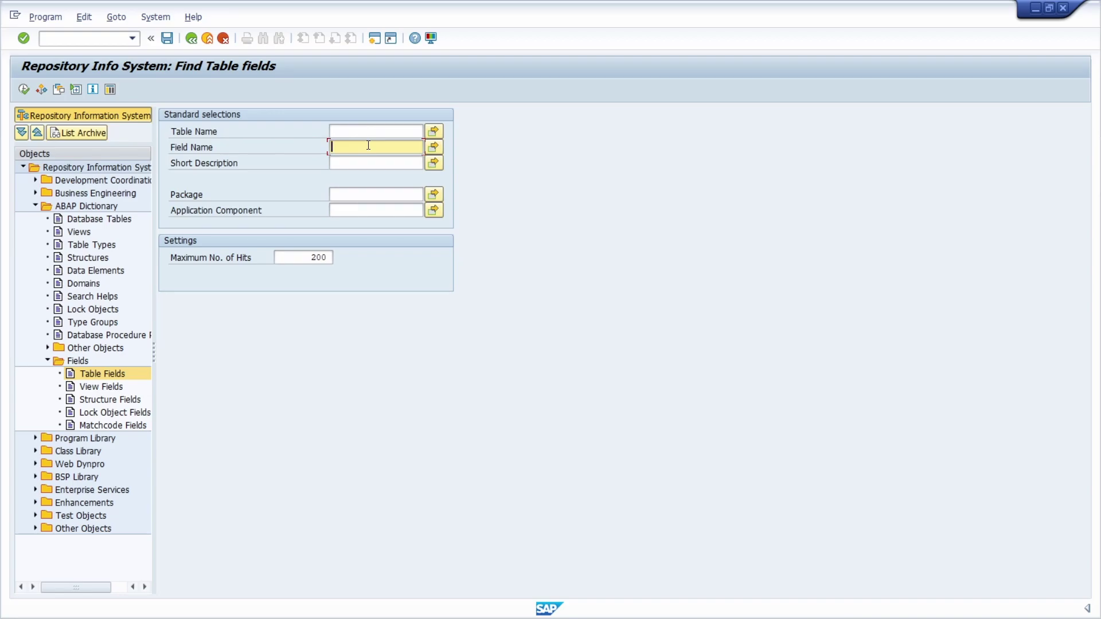
text(WEPOS)
key(F8)
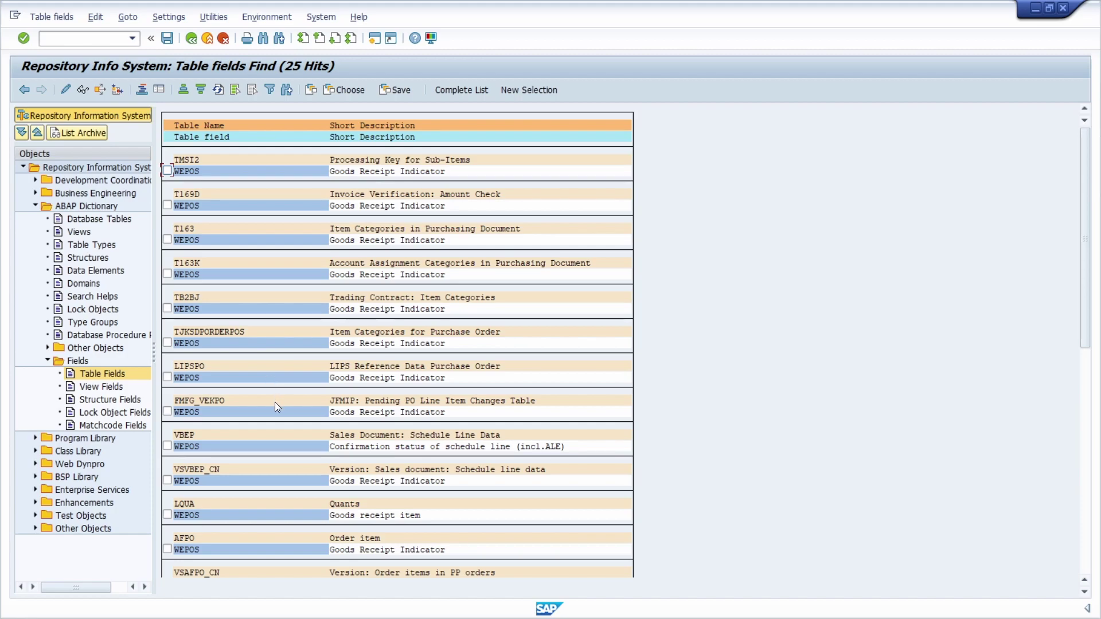
Step: Look through the table field hits for WEPOS down to table EKPO, Purchasing Document Item
scroll(275, 401, down, 5)
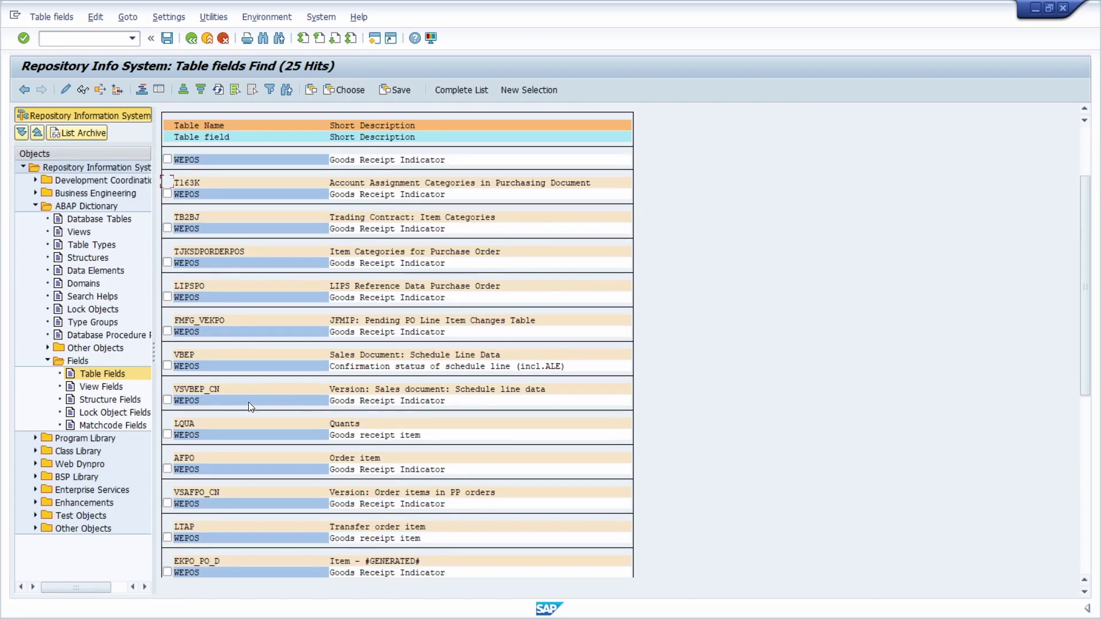
scroll(249, 402, down, 2)
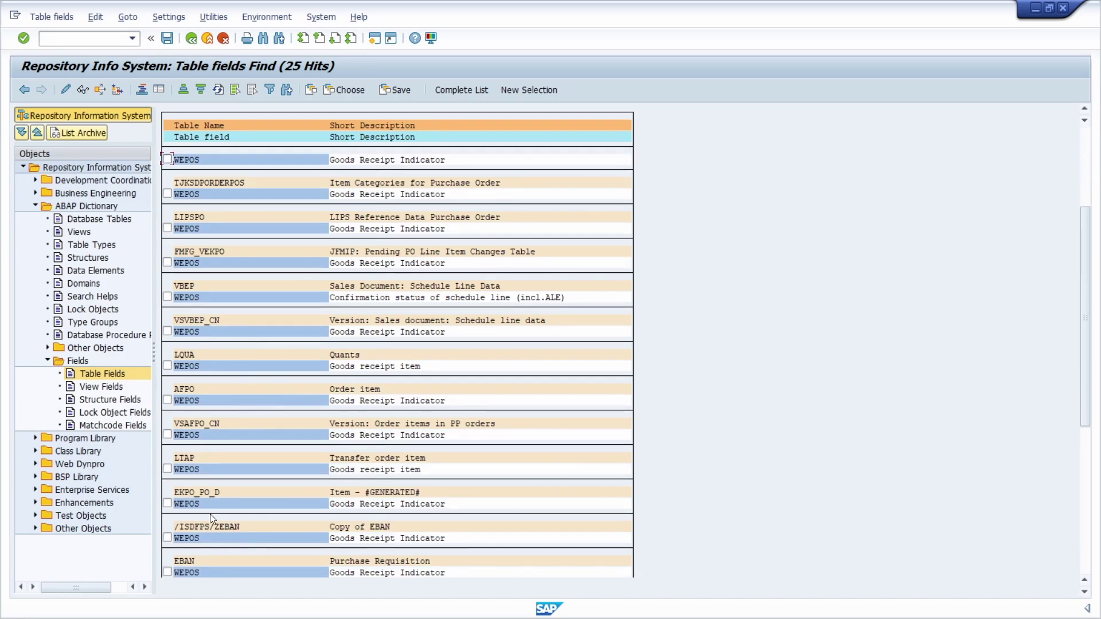
scroll(209, 551, down, 1)
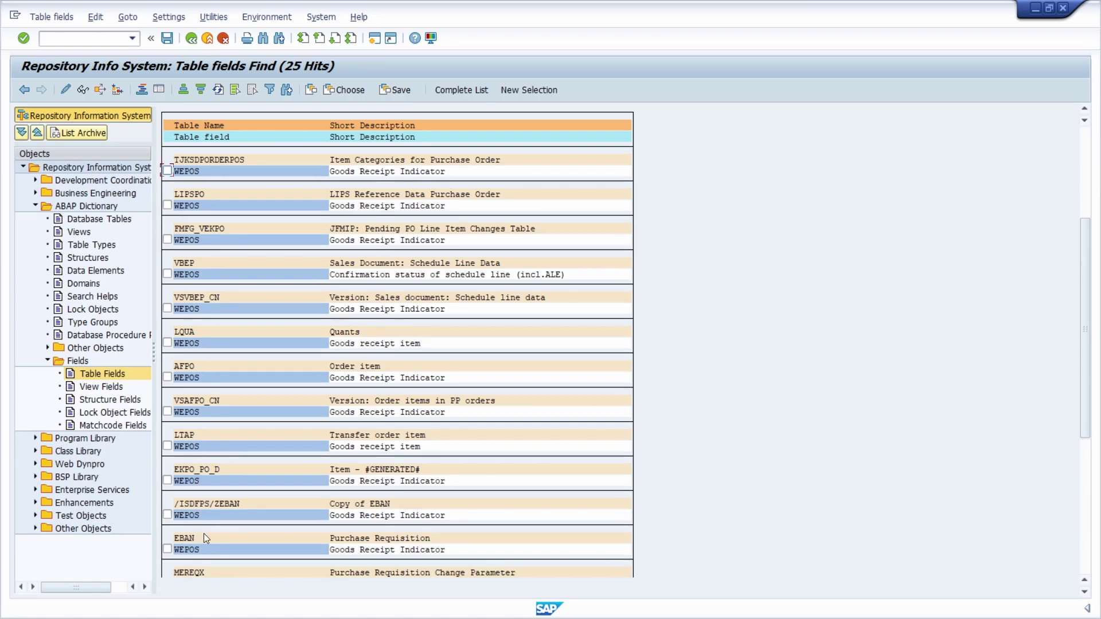
scroll(205, 532, down, 3)
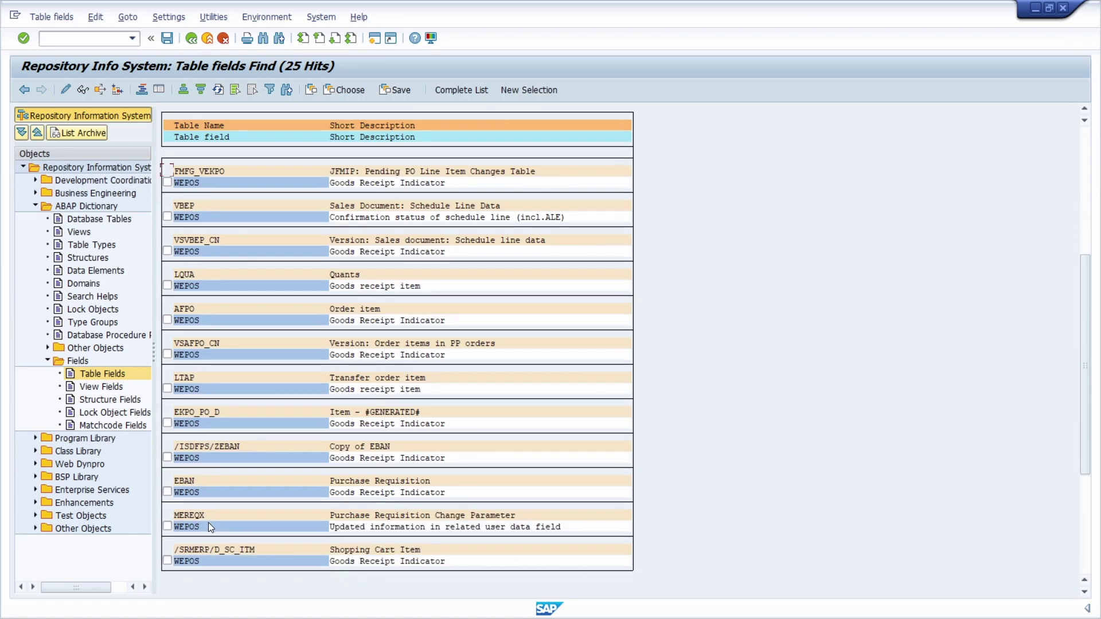
scroll(208, 518, down, 3)
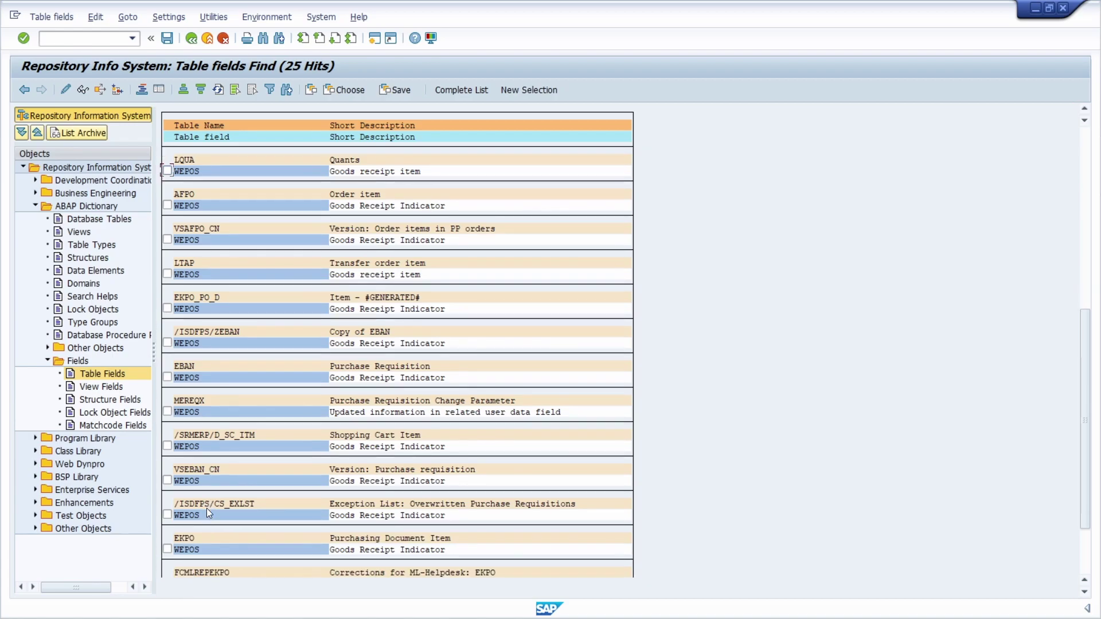
click(210, 528)
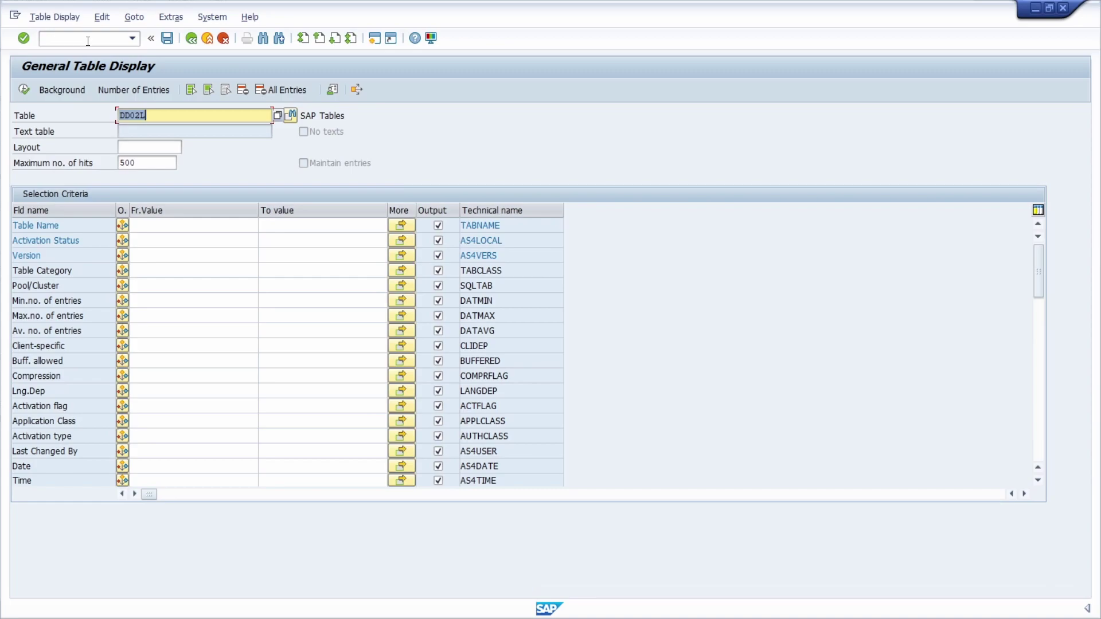
Step: Display the entries of table DD02L with SE16N, highlight the Table Name column and return to the selection screen
click(87, 40)
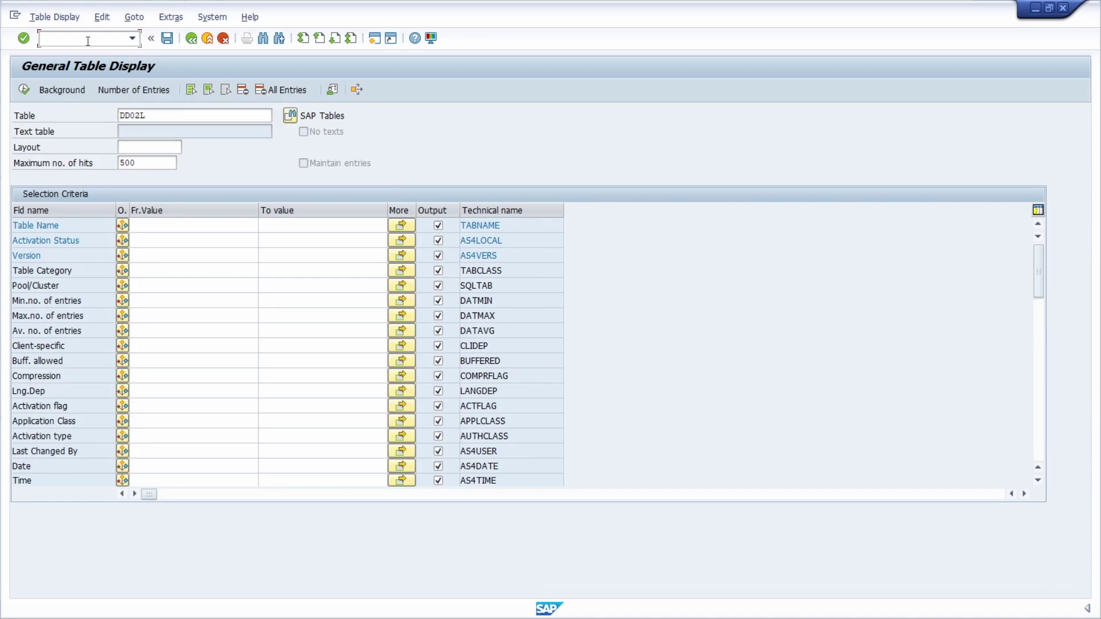
text(SE16N)
click(173, 121)
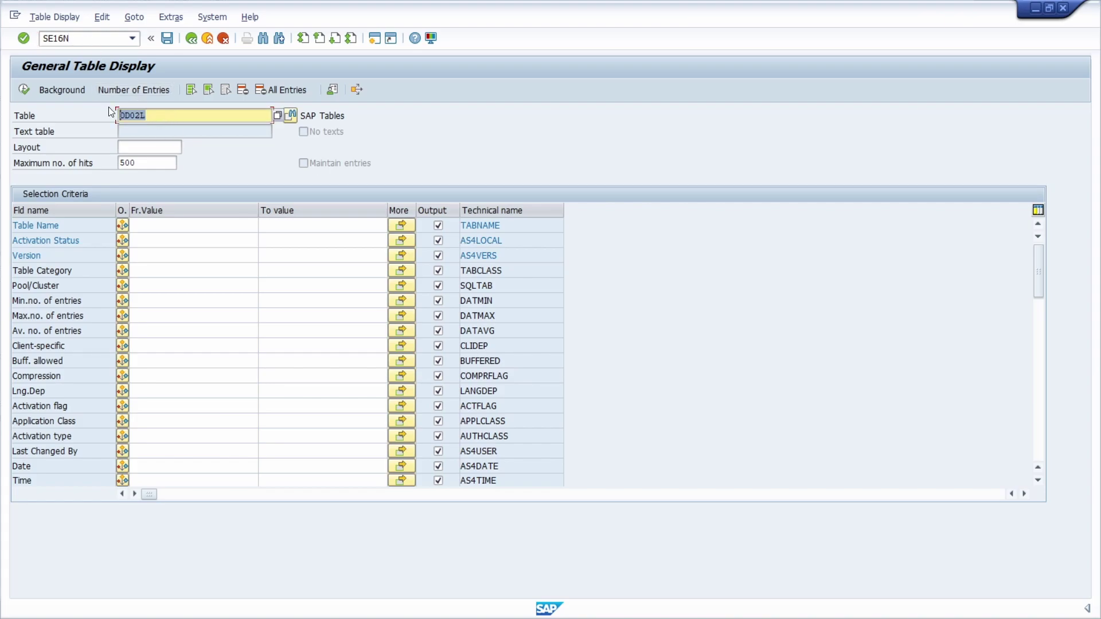
click(159, 115)
key(F8)
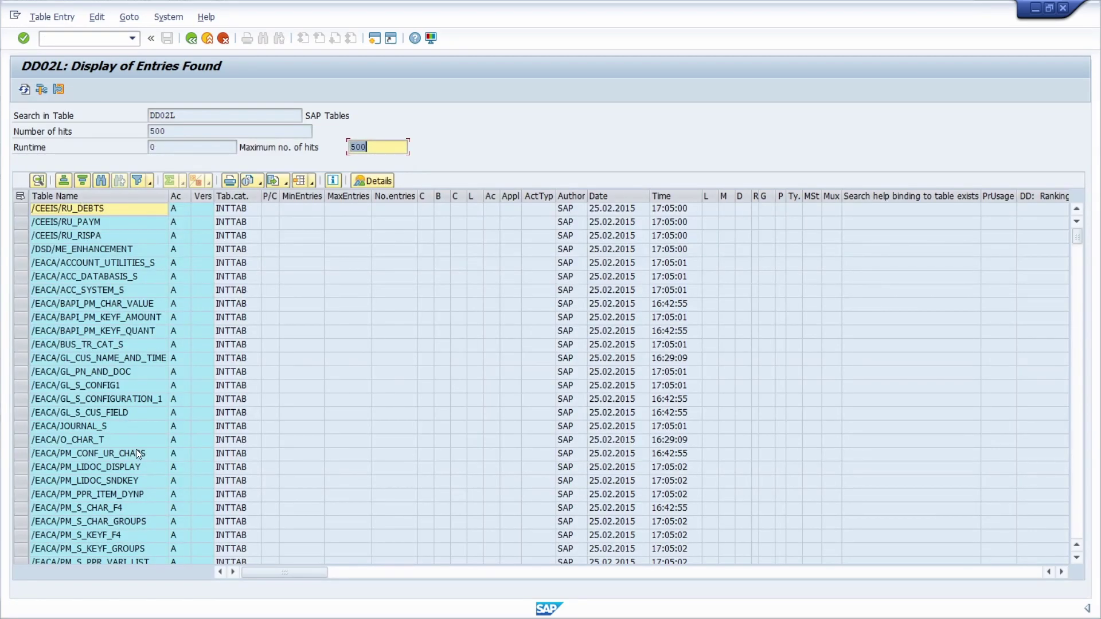
click(91, 197)
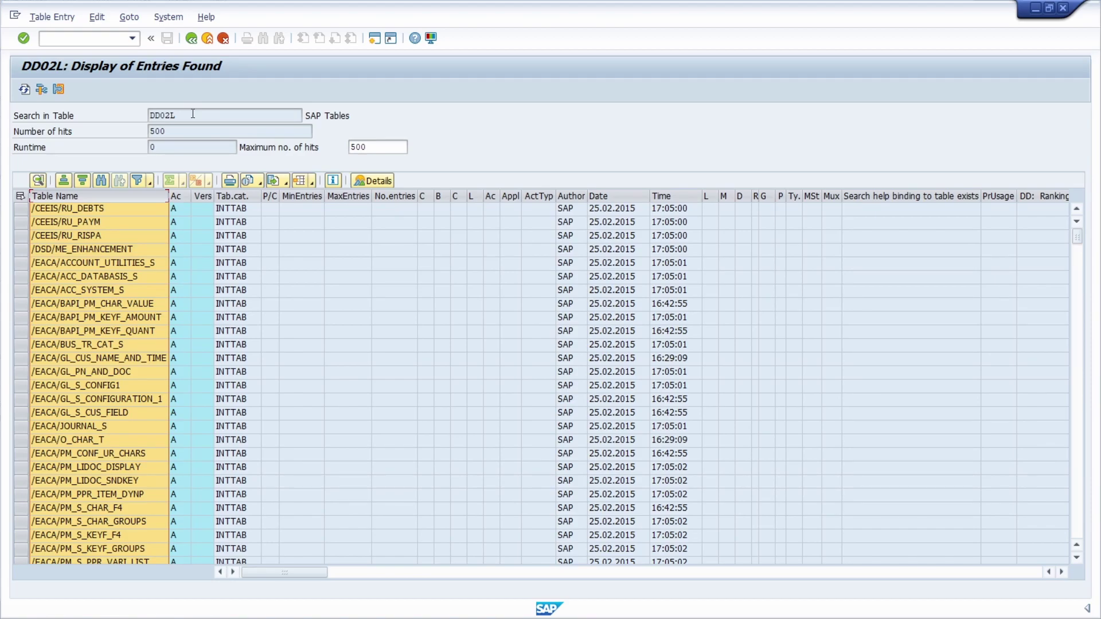
key(F3)
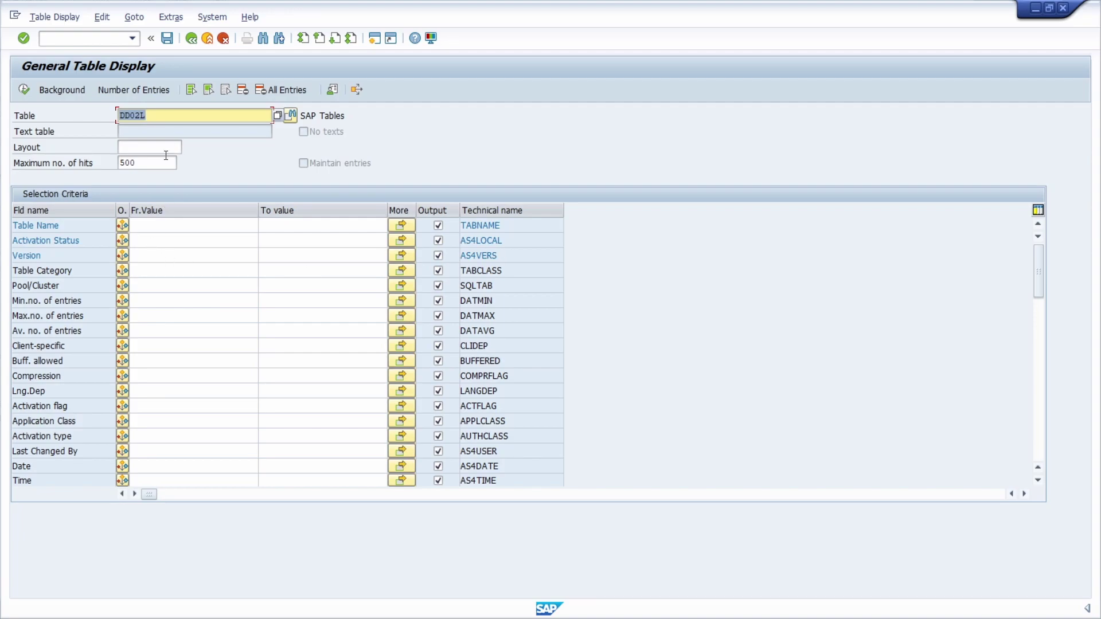
Step: Load table DD02T in General Table Display and inspect its table description and Short Description selection field
click(170, 116)
key(BackSpace)
text(t)
key(Return)
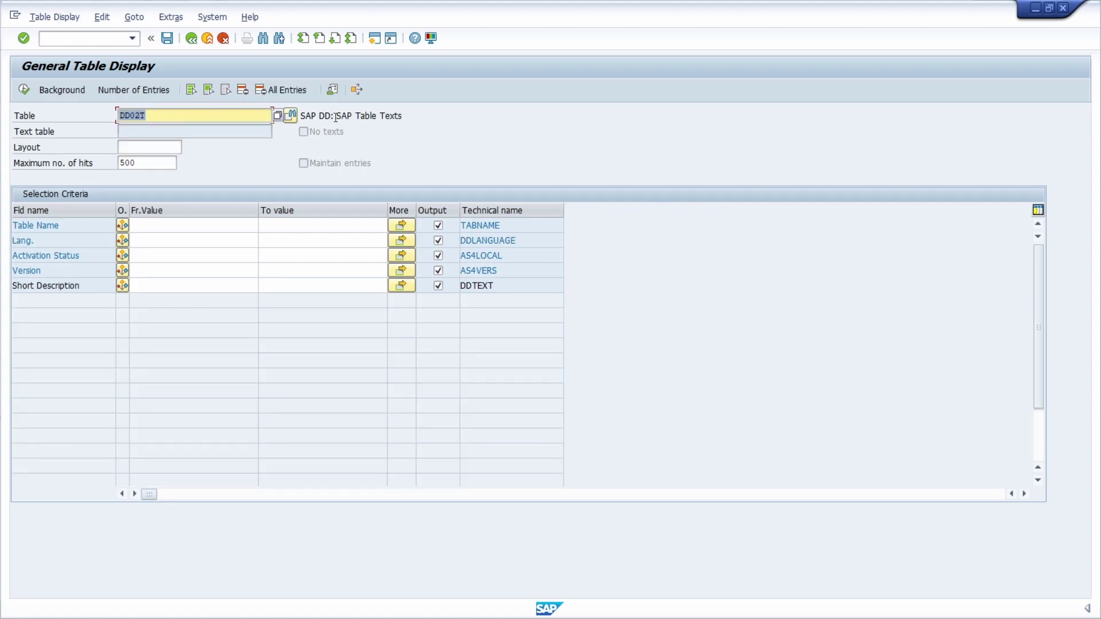
drag(336, 117, 451, 113)
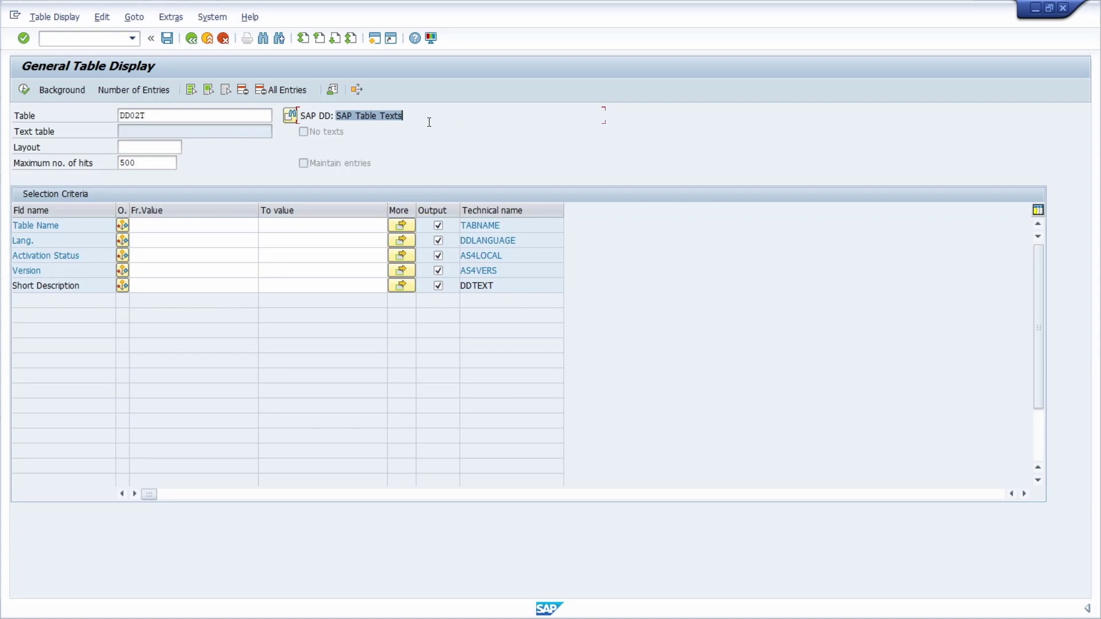
click(169, 285)
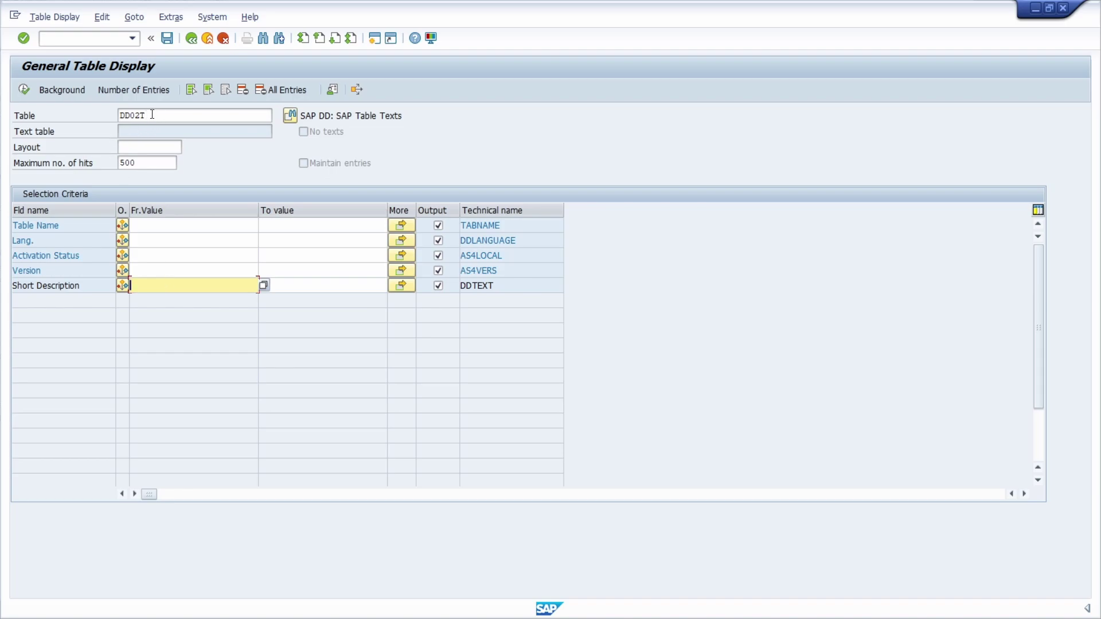
Step: Load table DD03L in General Table Display and highlight its table description
drag(148, 115, 70, 113)
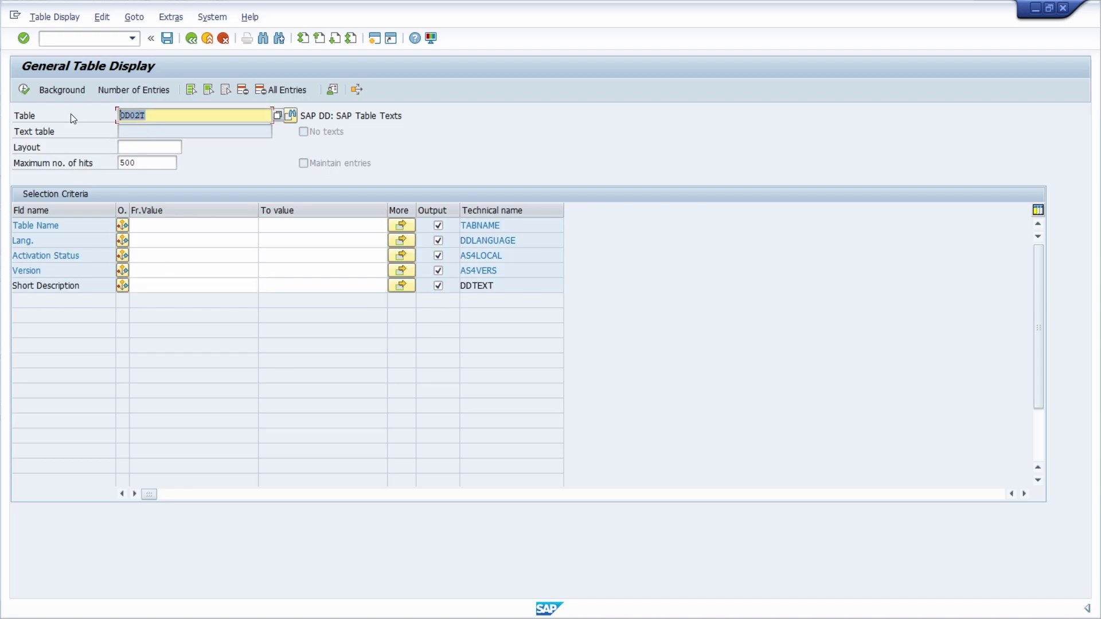
text(DD03L)
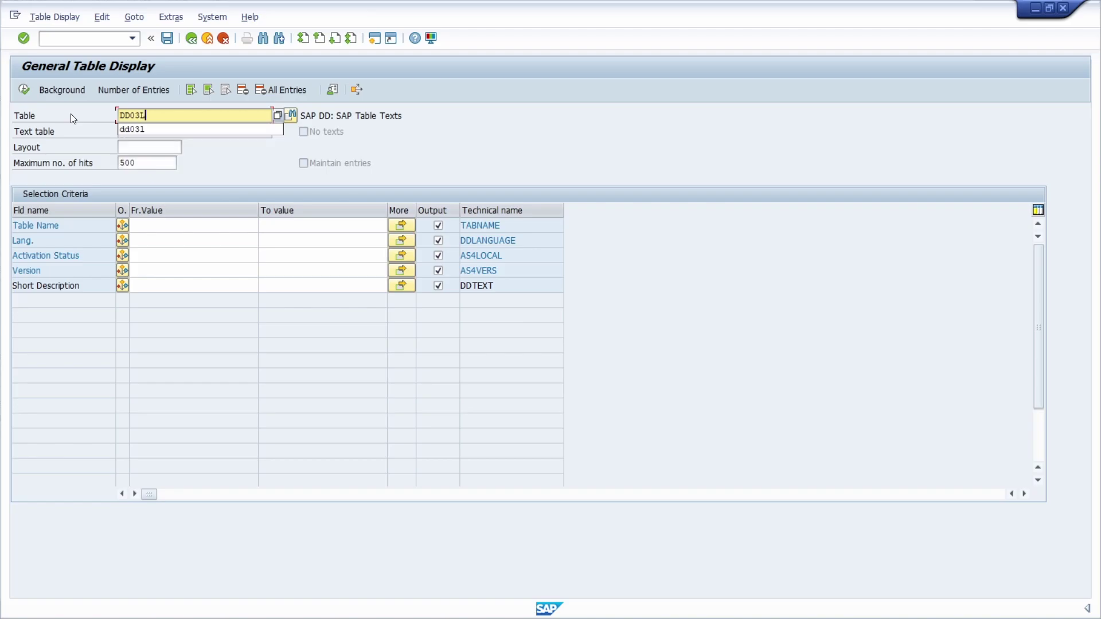
key(Return)
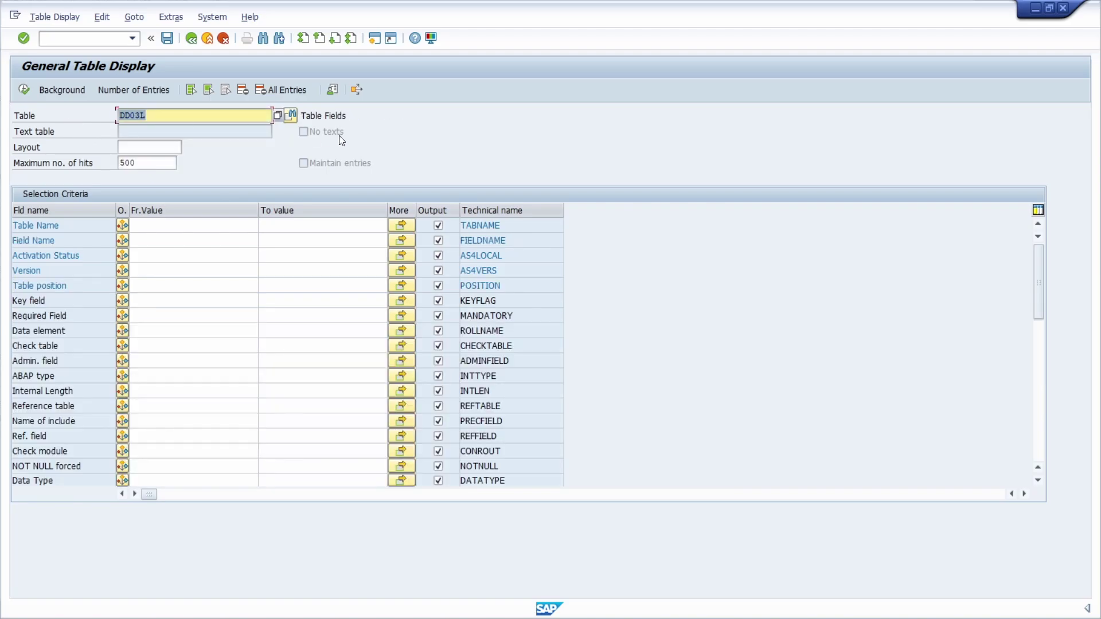
double_click(352, 117)
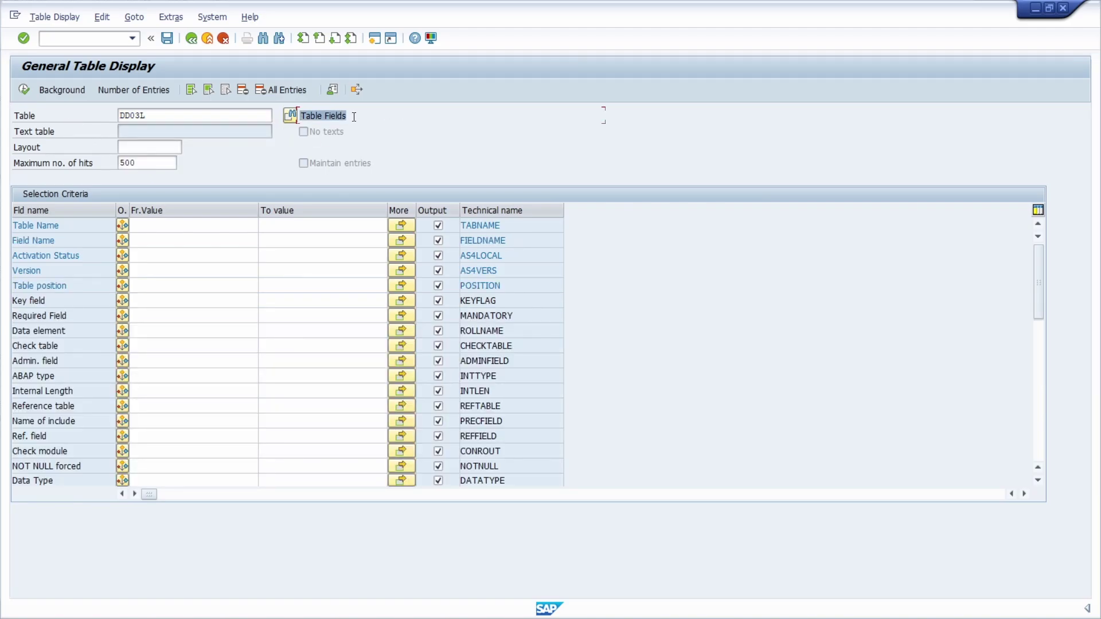